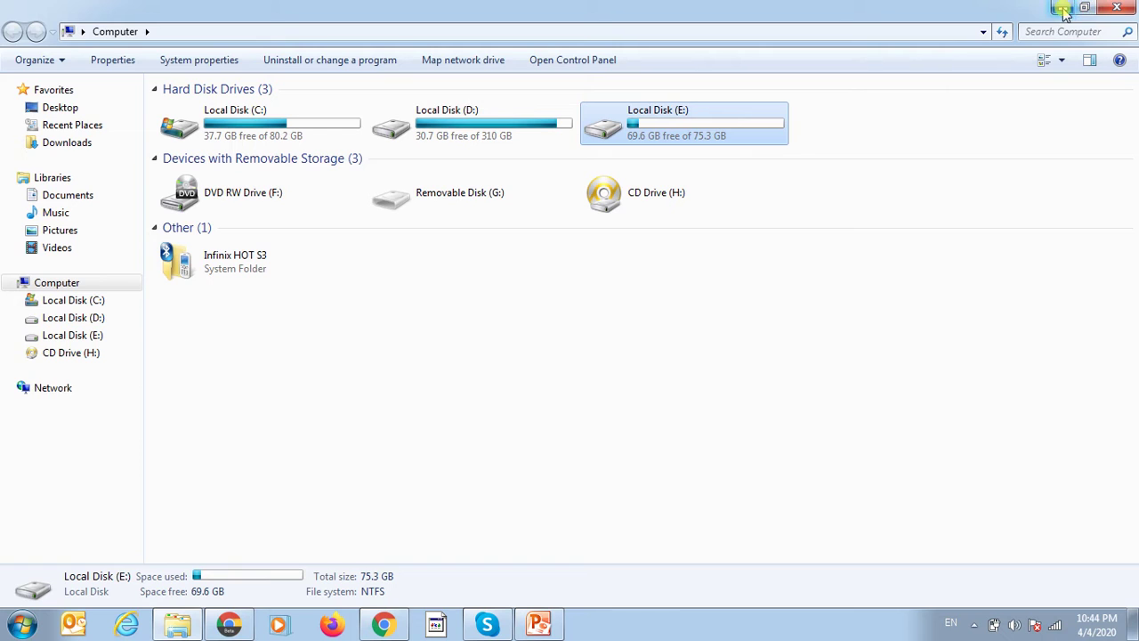
Minimize the file browser window and open Disk Management in the computer's management console.
click(1063, 9)
right_click(31, 29)
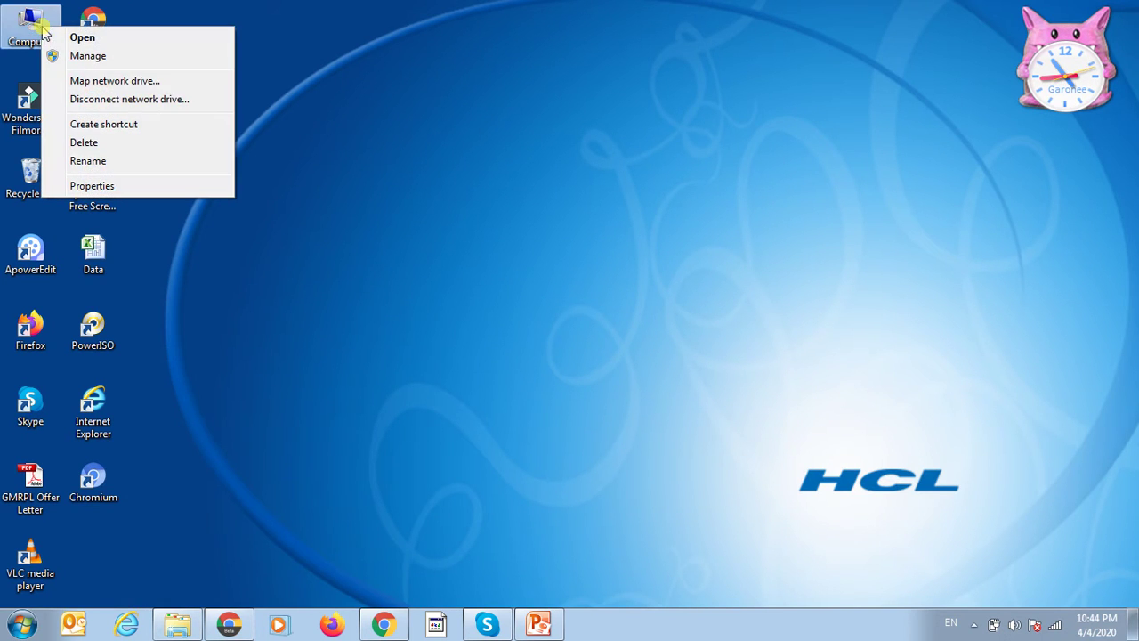
click(55, 52)
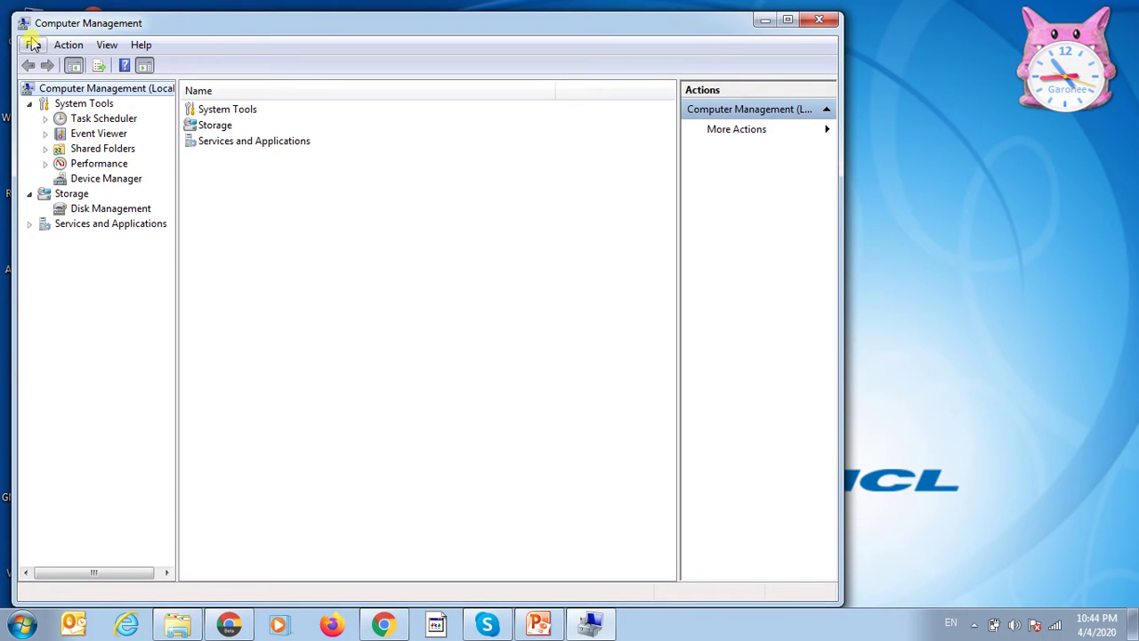
click(89, 210)
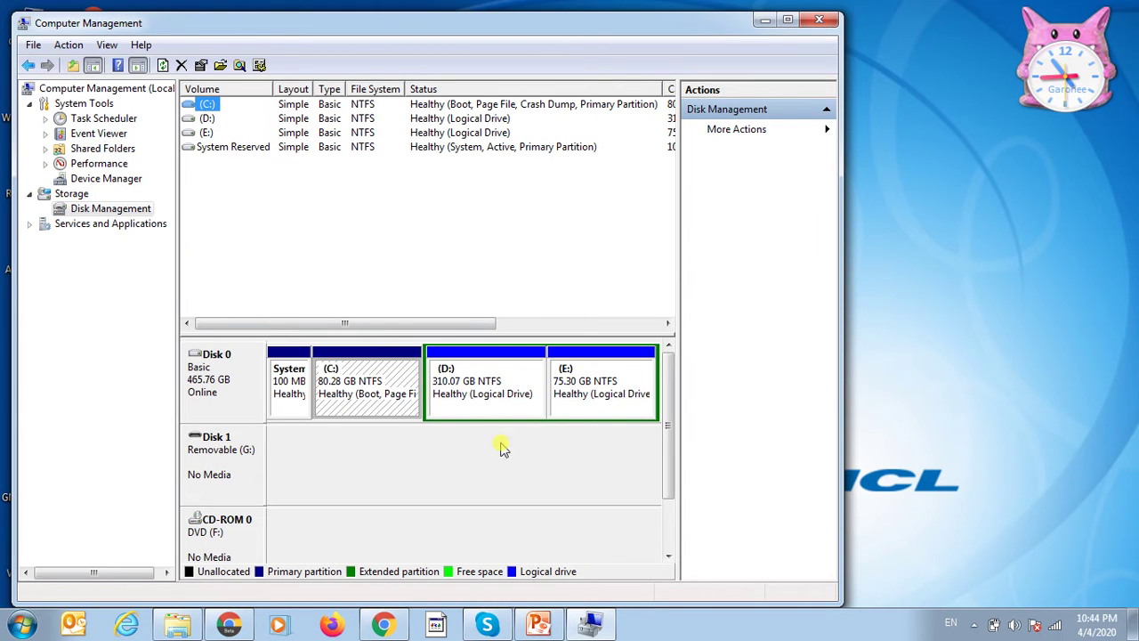
Open the Computer window and resize and place it side by side with the Computer Management window.
click(21, 624)
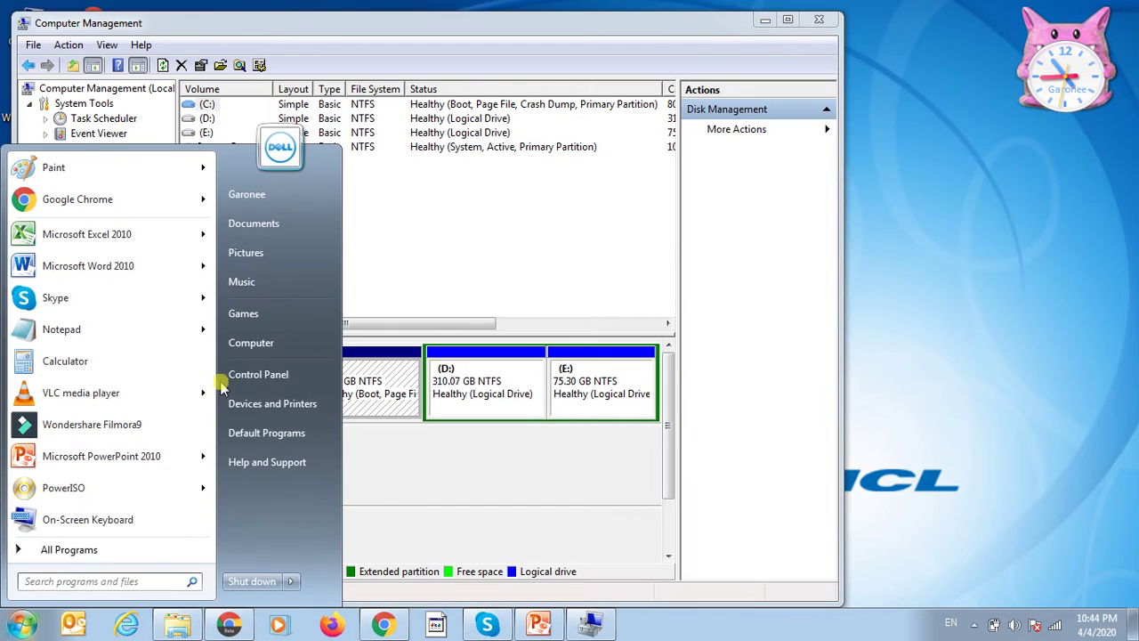
click(251, 343)
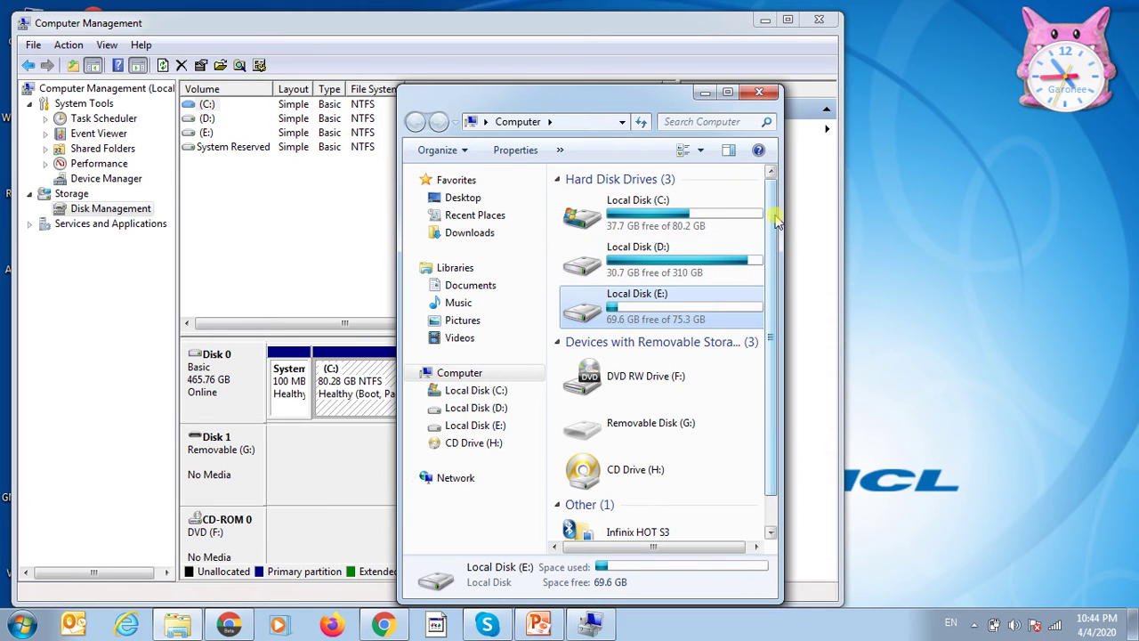
drag(785, 220, 934, 224)
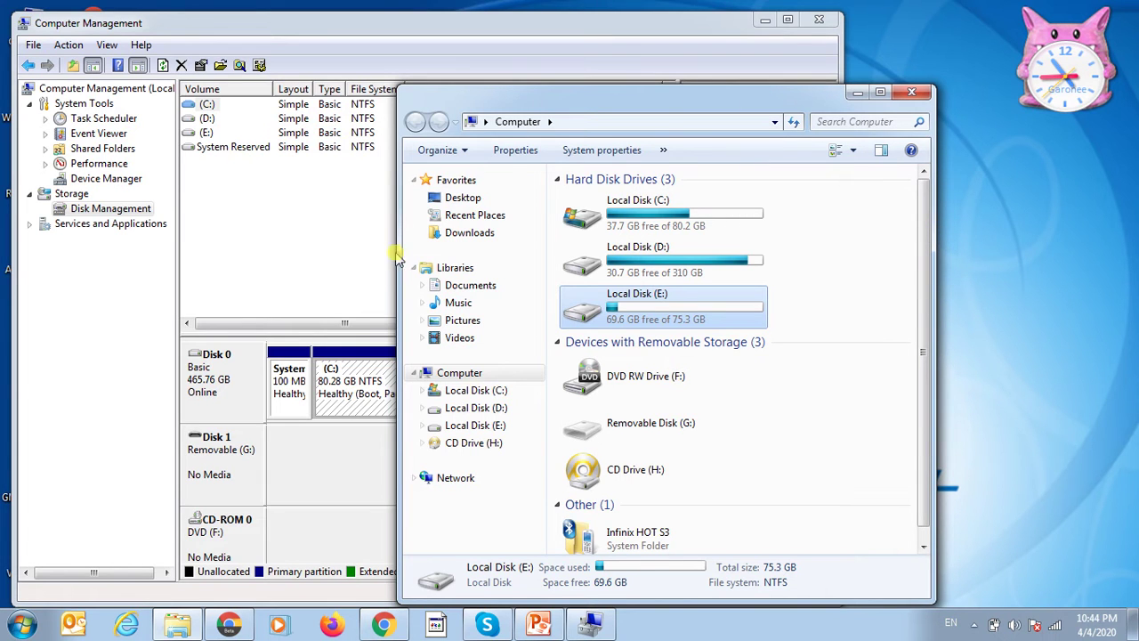
drag(399, 247, 627, 238)
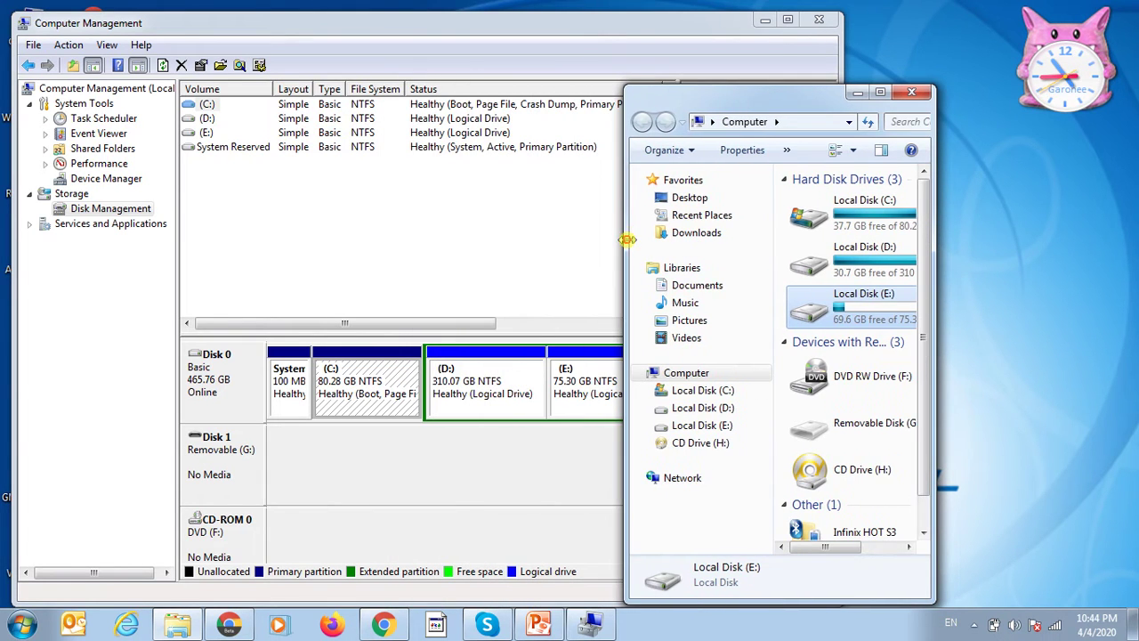
drag(776, 104, 959, 131)
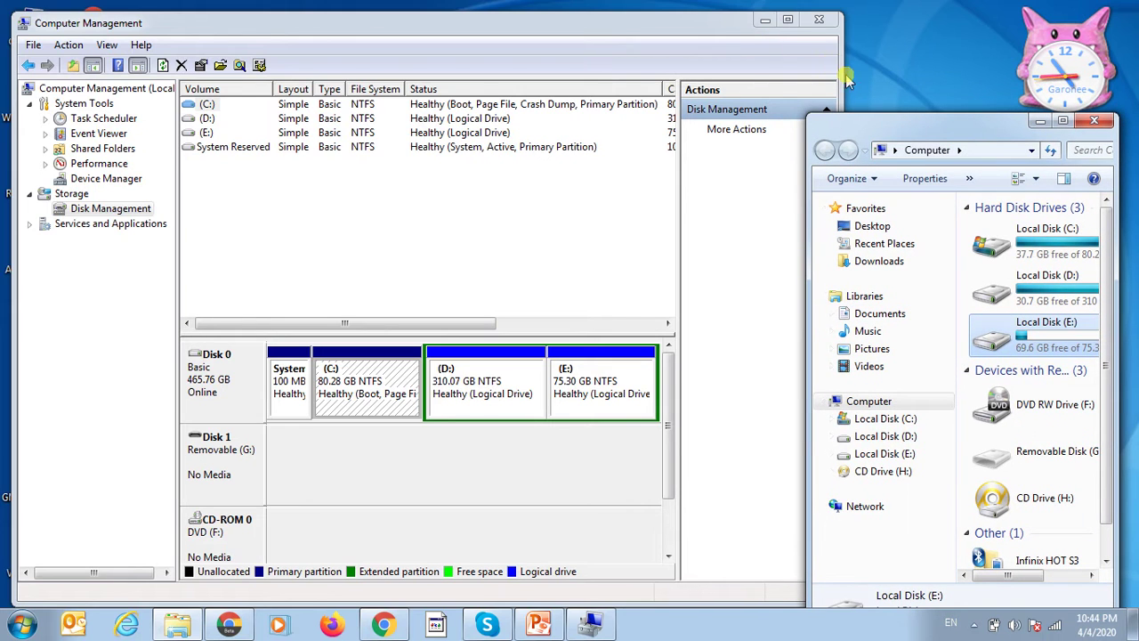
drag(843, 75, 742, 85)
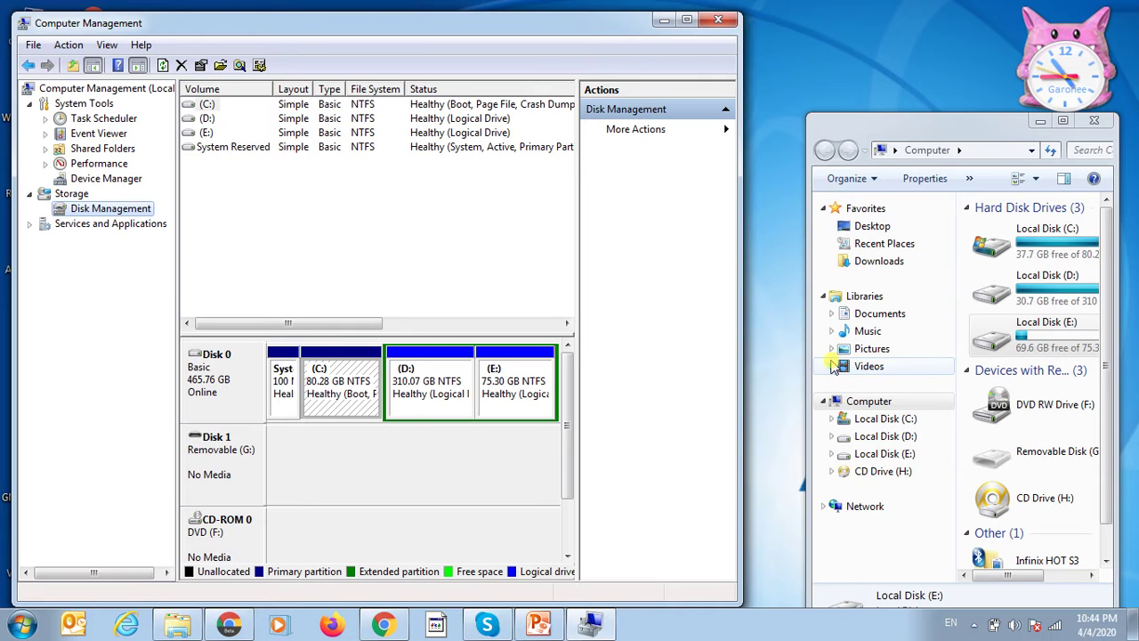
drag(805, 356, 748, 350)
drag(911, 132, 902, 36)
drag(969, 534, 971, 598)
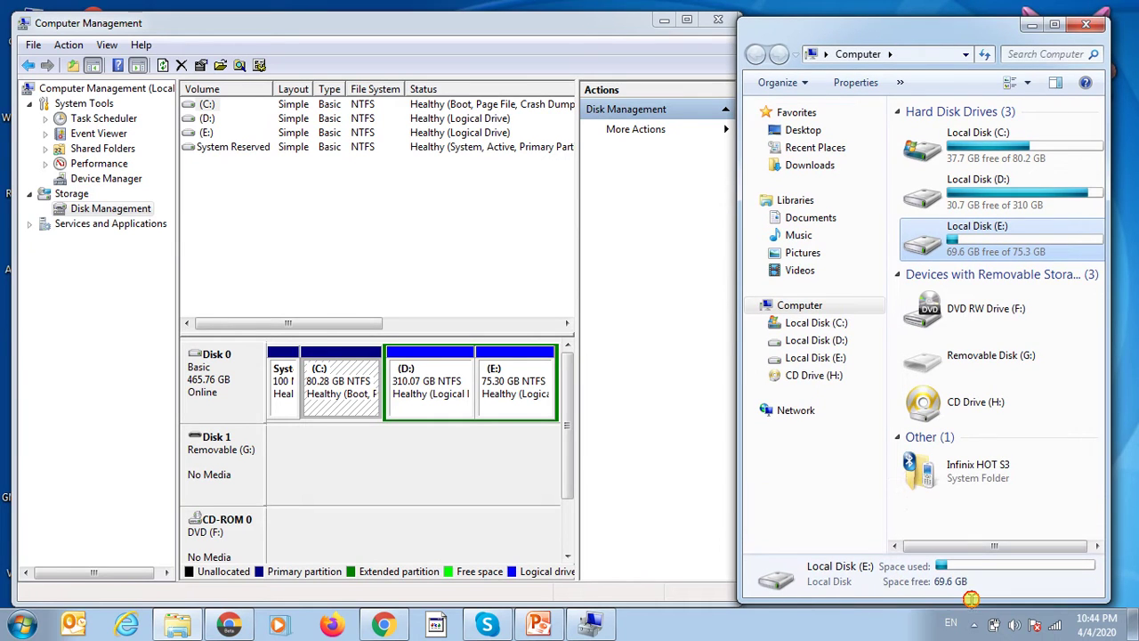
Rename the C: volume as Windows through its properties in Disk Management.
click(344, 391)
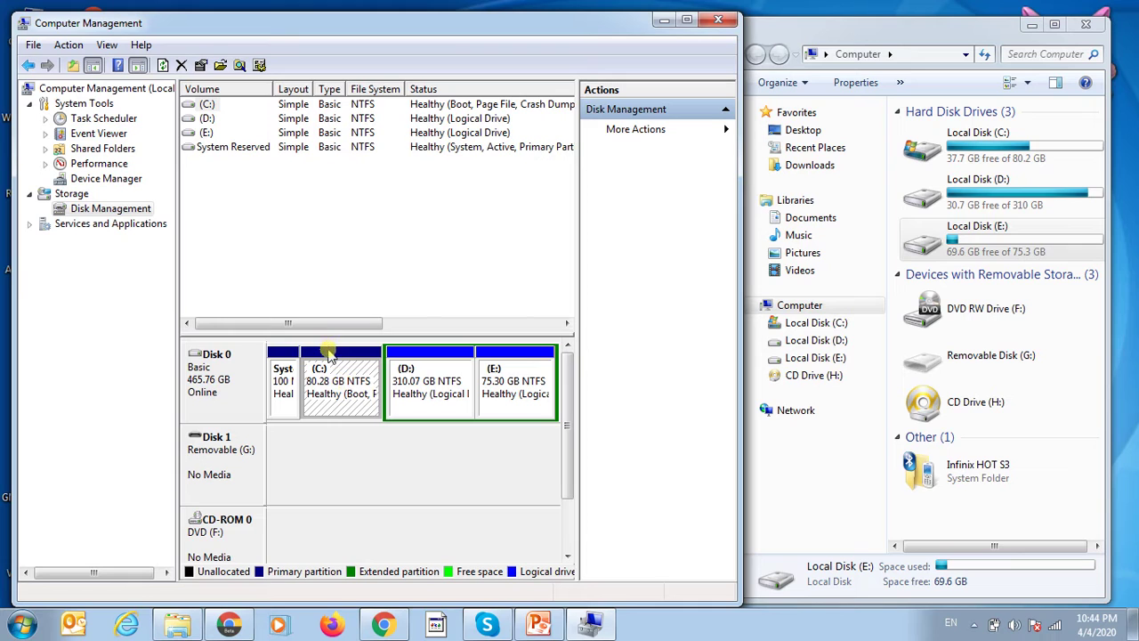
right_click(328, 353)
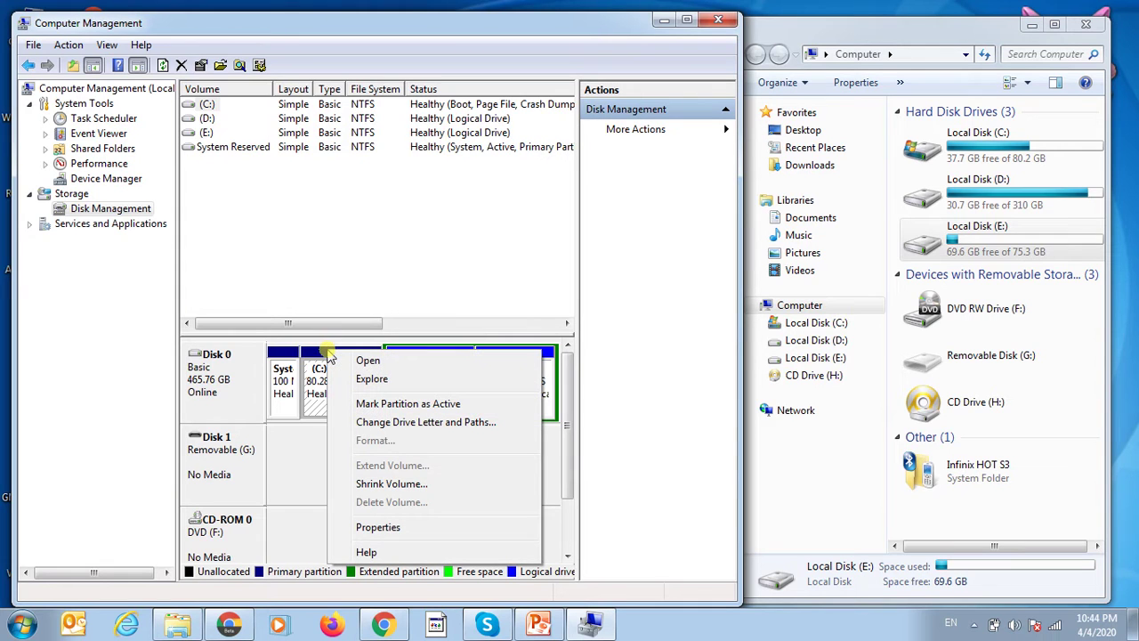
click(378, 528)
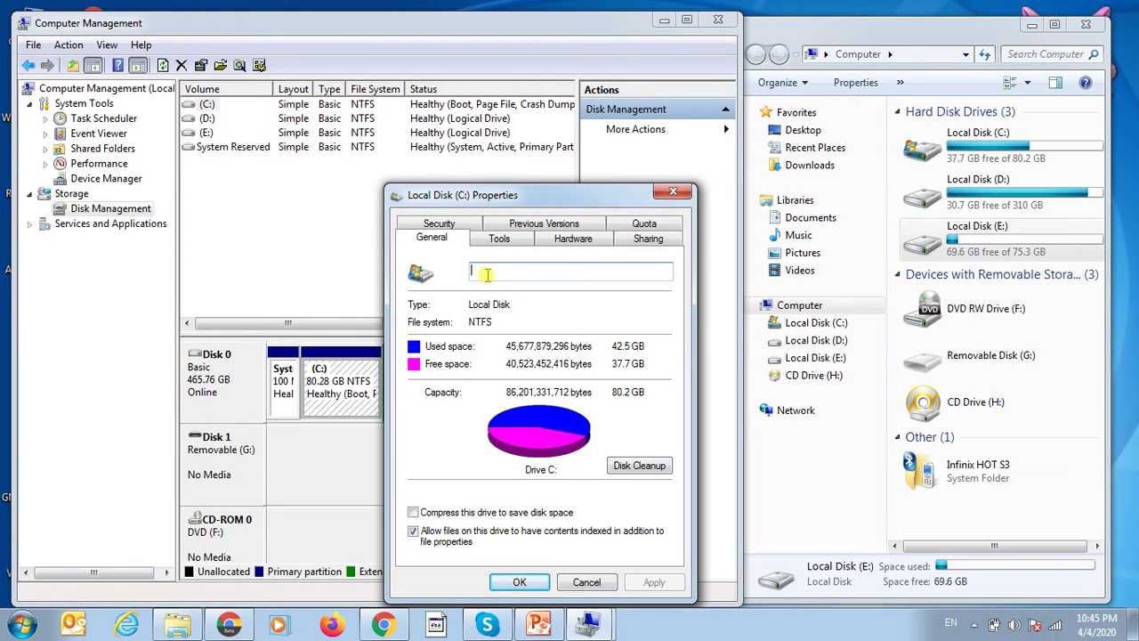
text(Wi)
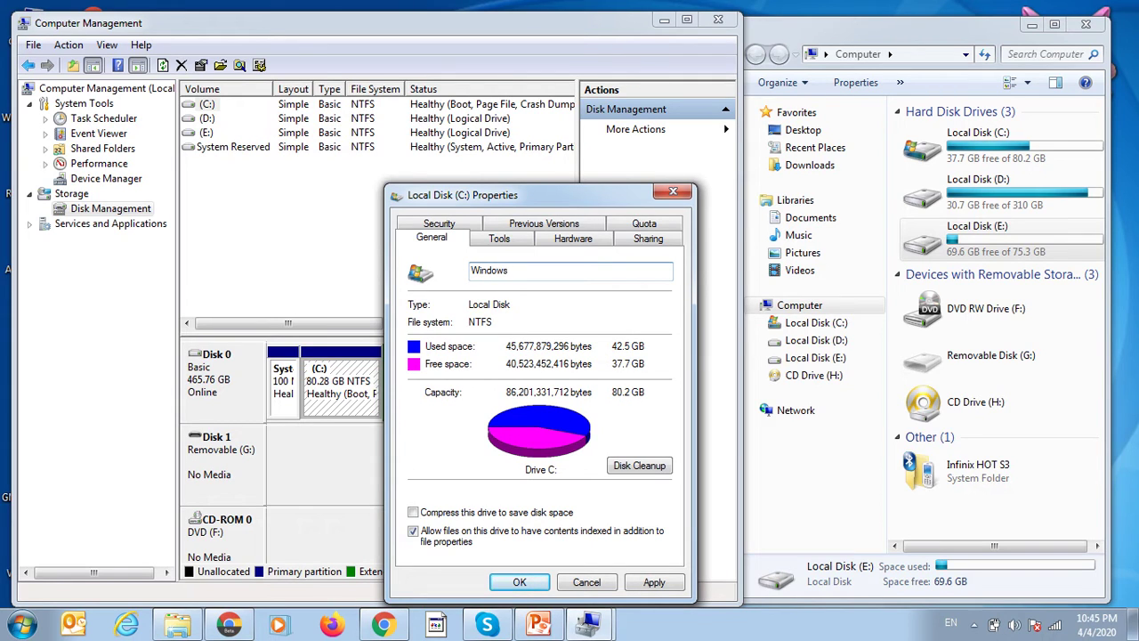
text(ndows)
key(Return)
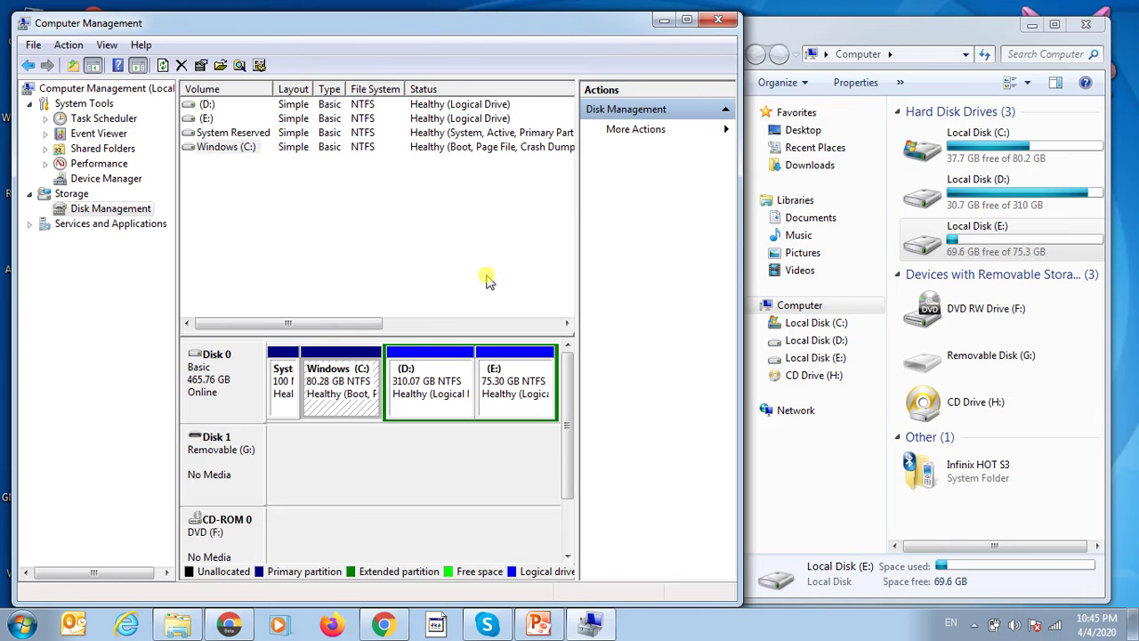
Check the names of the C:, D: and E: drives in the Computer window, dismissing the browser notification.
click(961, 150)
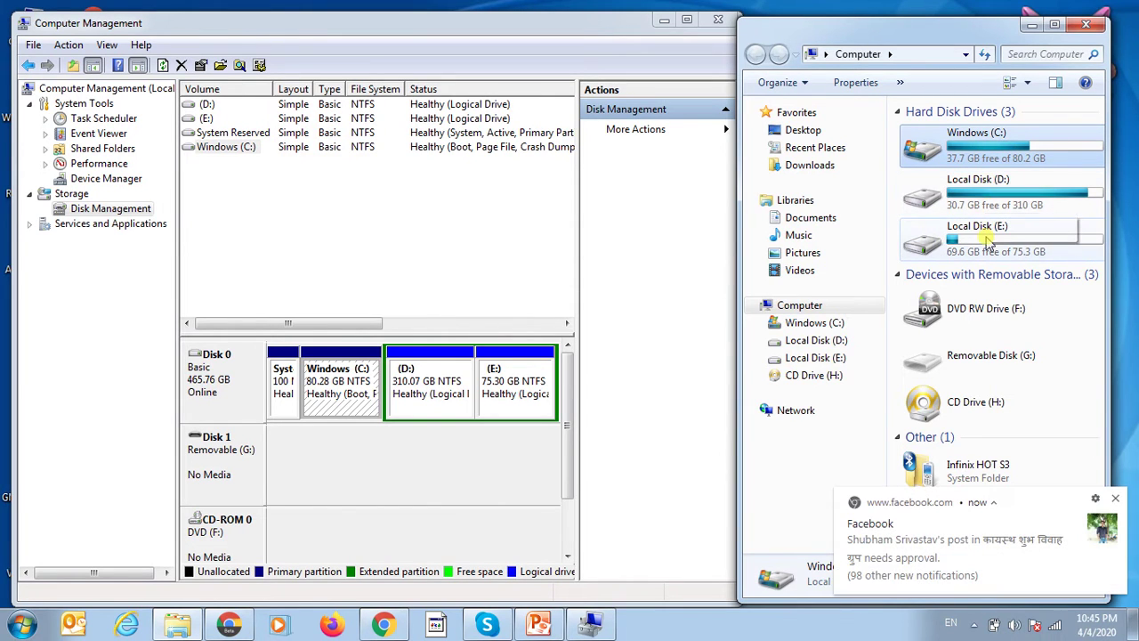
click(1115, 497)
click(970, 198)
click(965, 245)
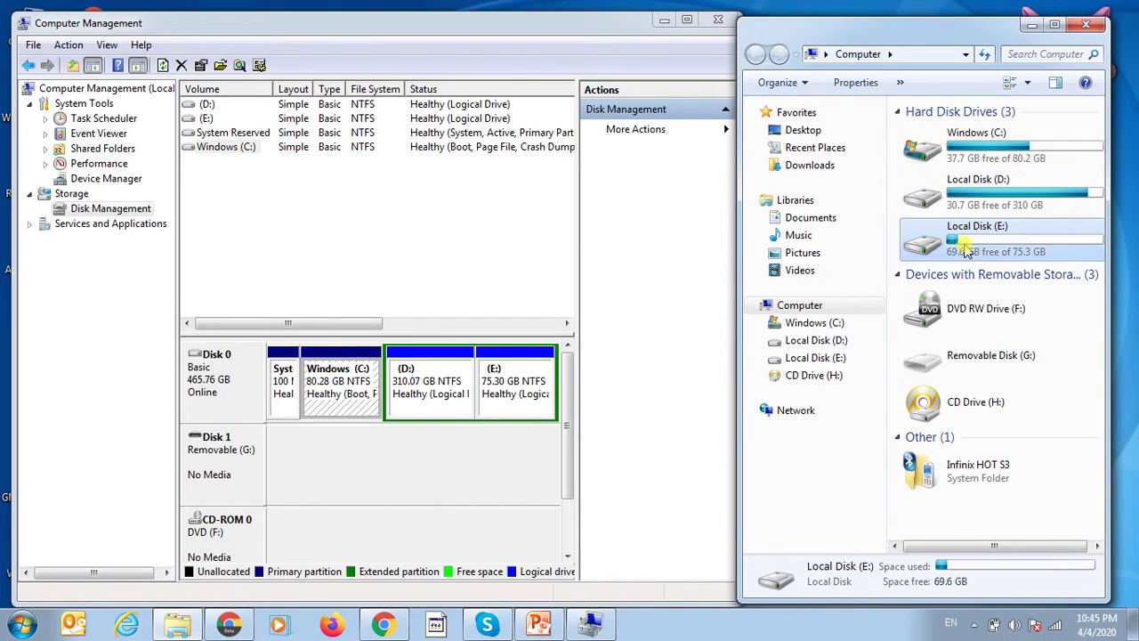
Close the Computer window and rename the D: volume as Personal Drive through its properties in Disk Management.
right_click(412, 372)
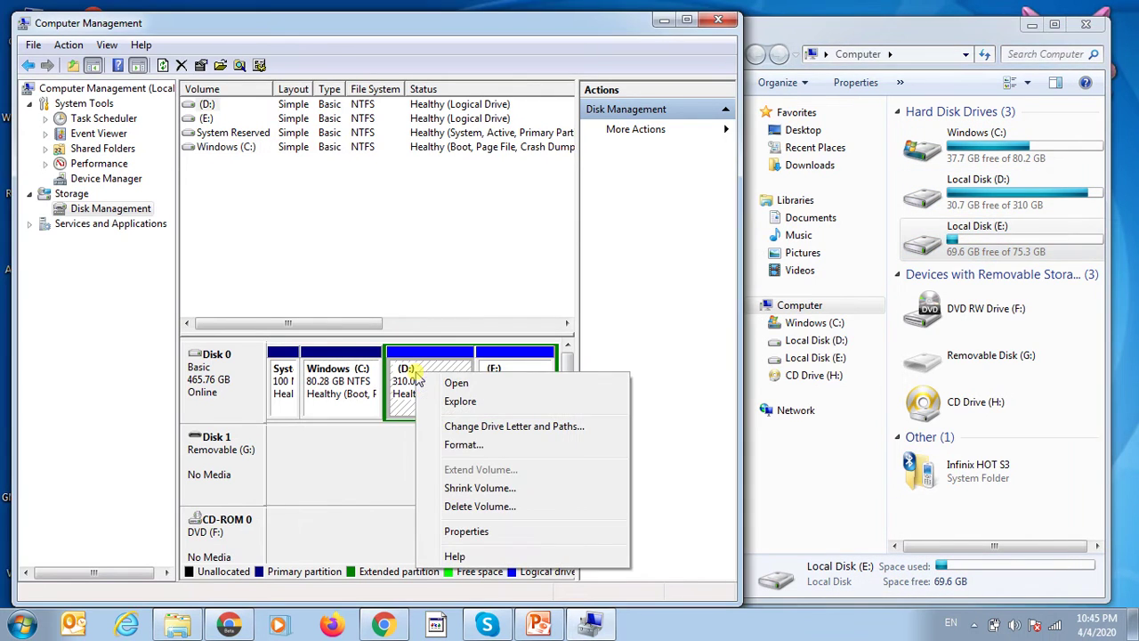
click(1090, 31)
click(1090, 31)
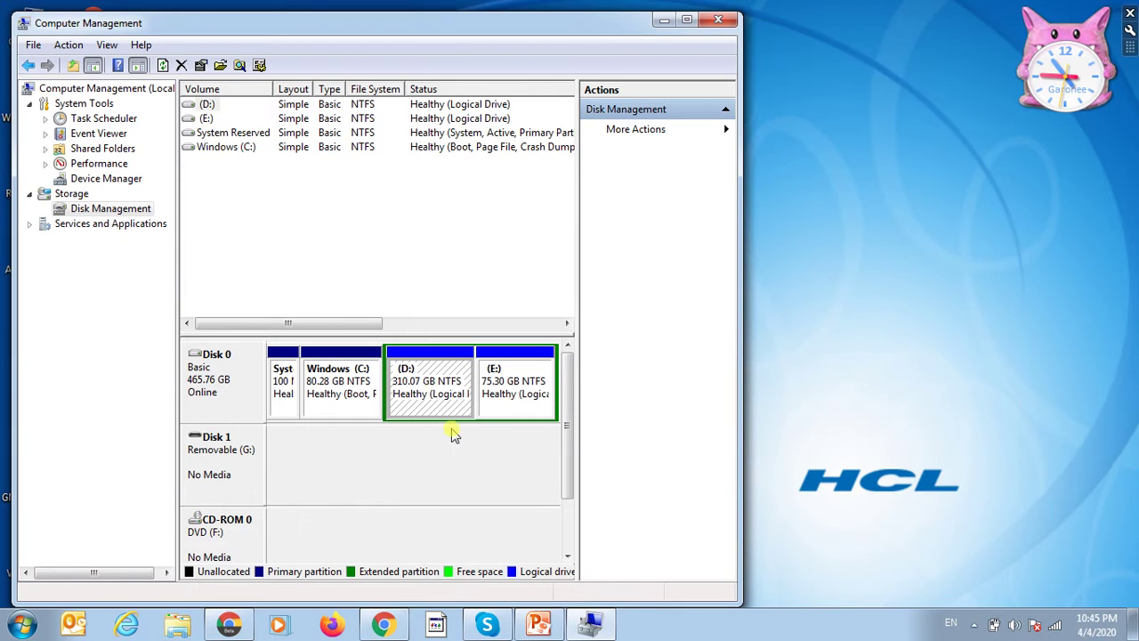
right_click(413, 350)
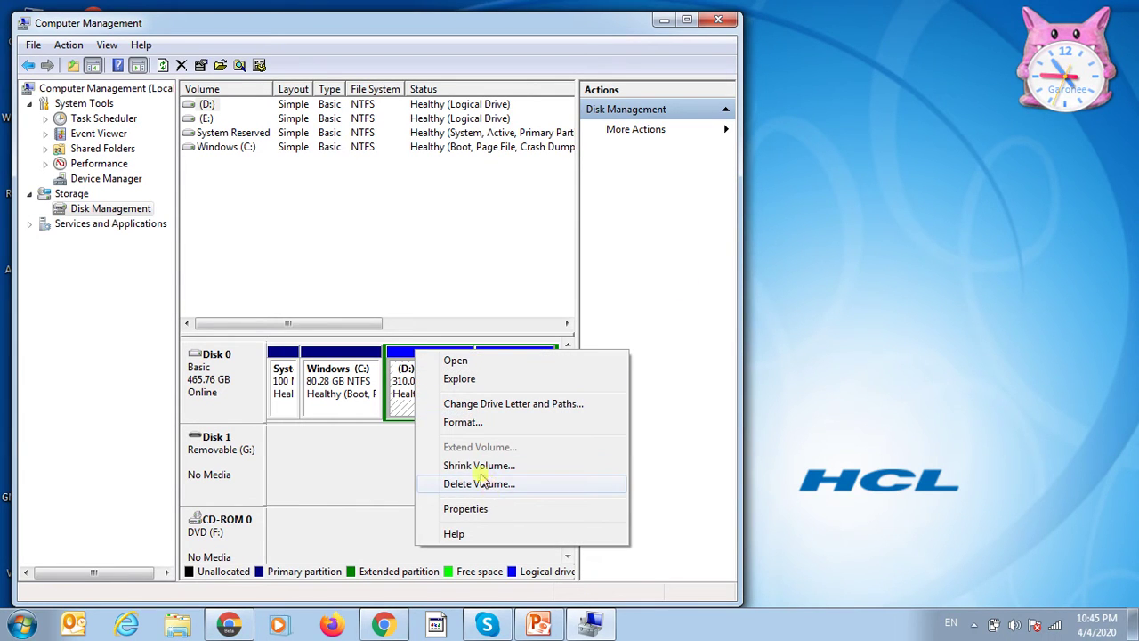
click(389, 353)
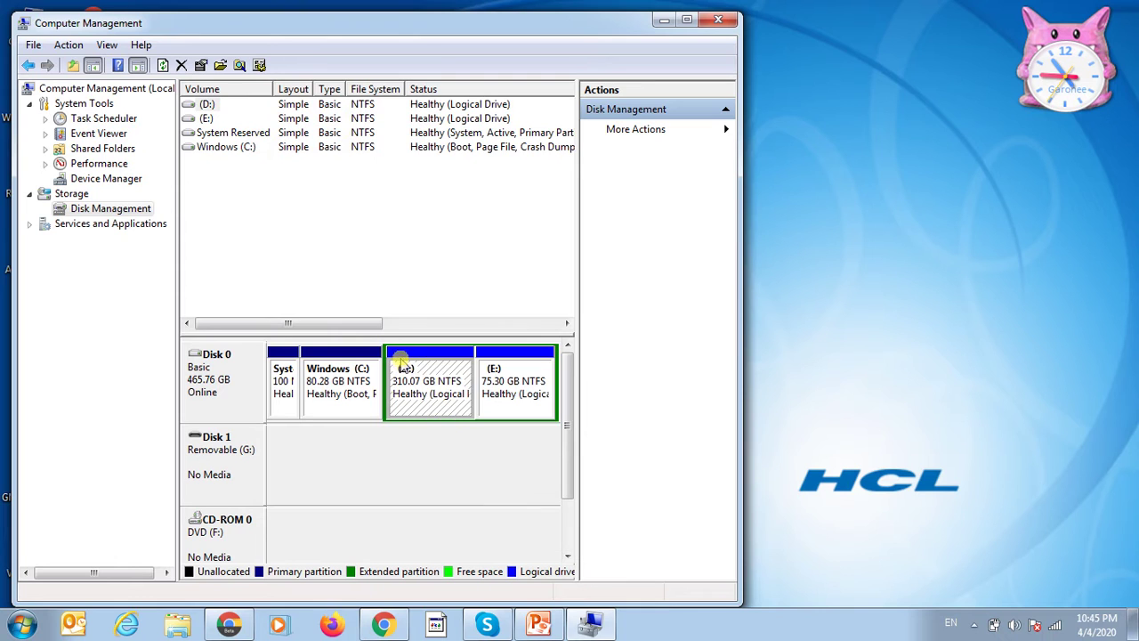
right_click(403, 359)
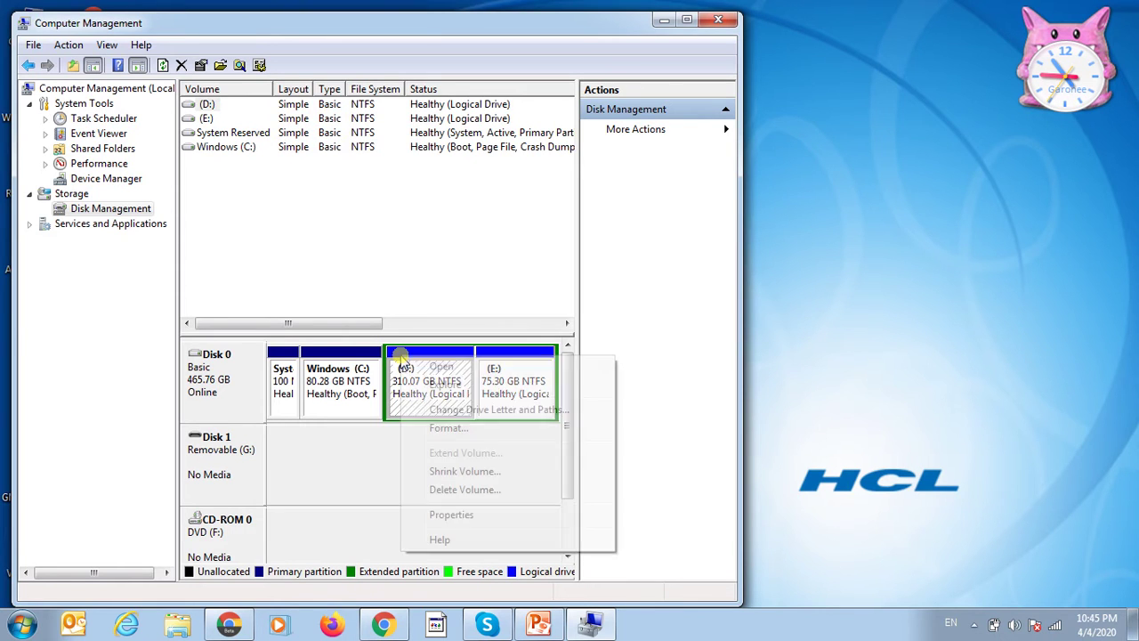
click(455, 516)
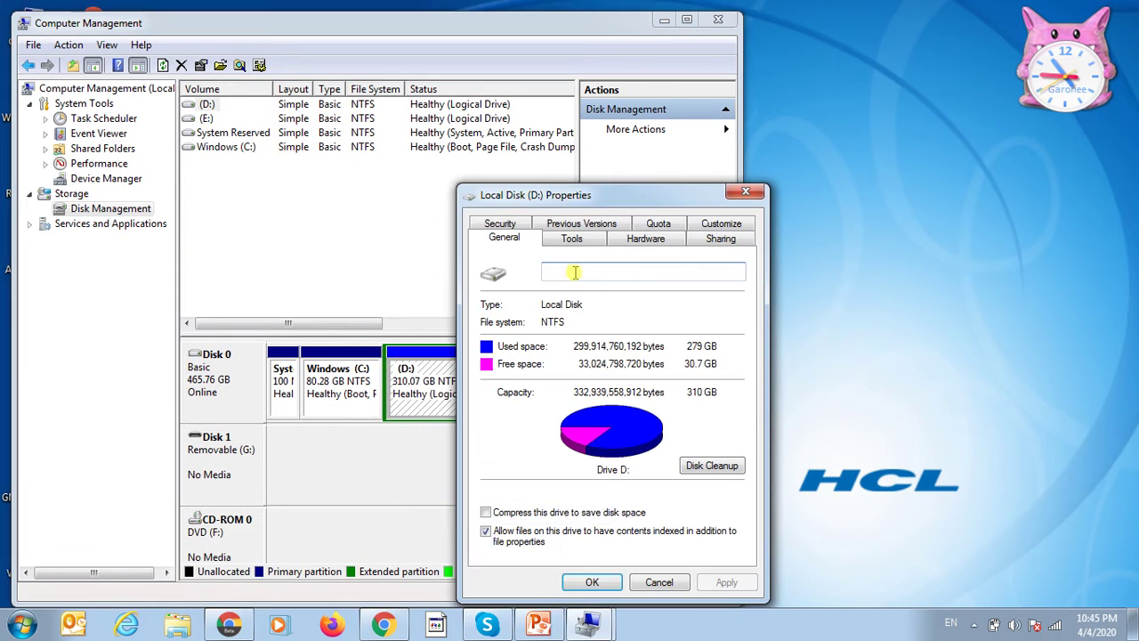
text(Personal Drive)
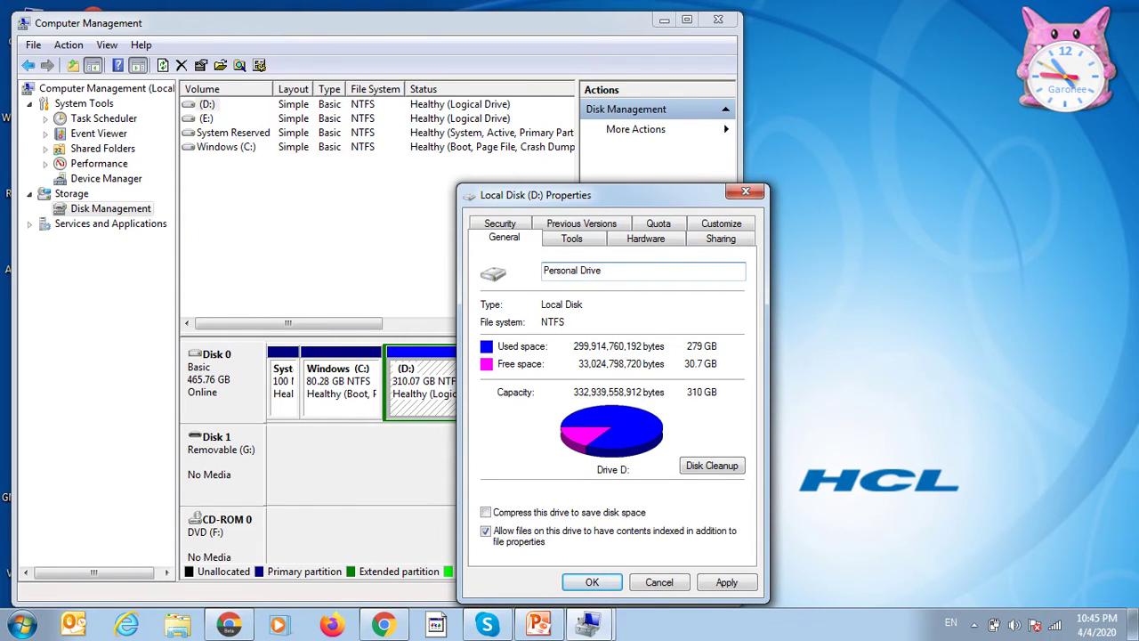
key(Return)
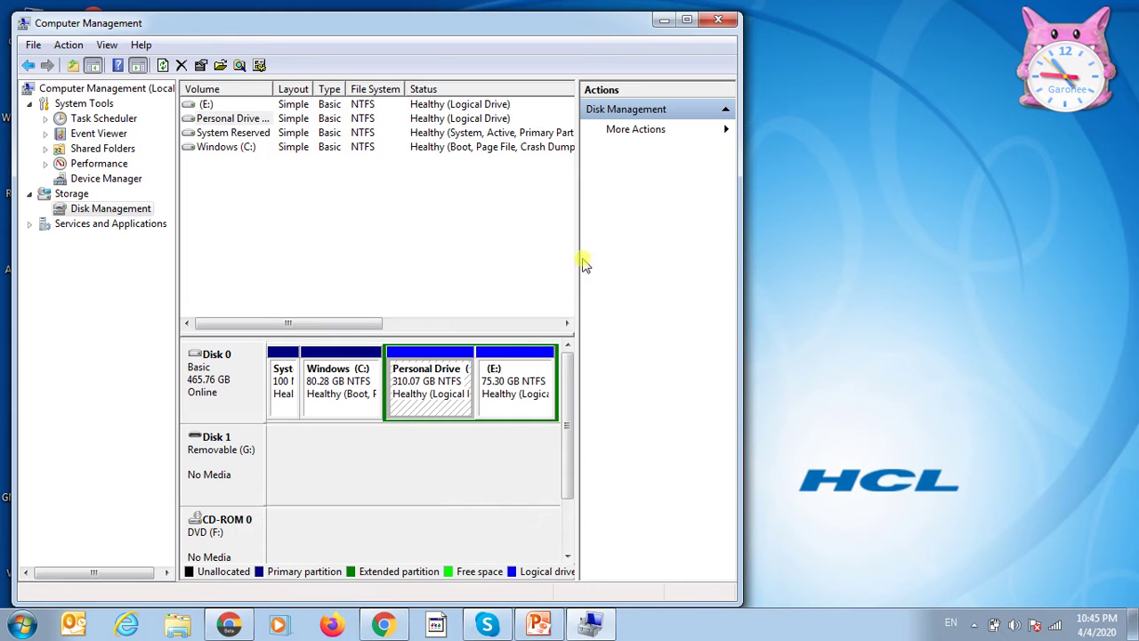
Minimize Computer Management and check the names of the hard disk drives in a maximized Computer window.
click(661, 22)
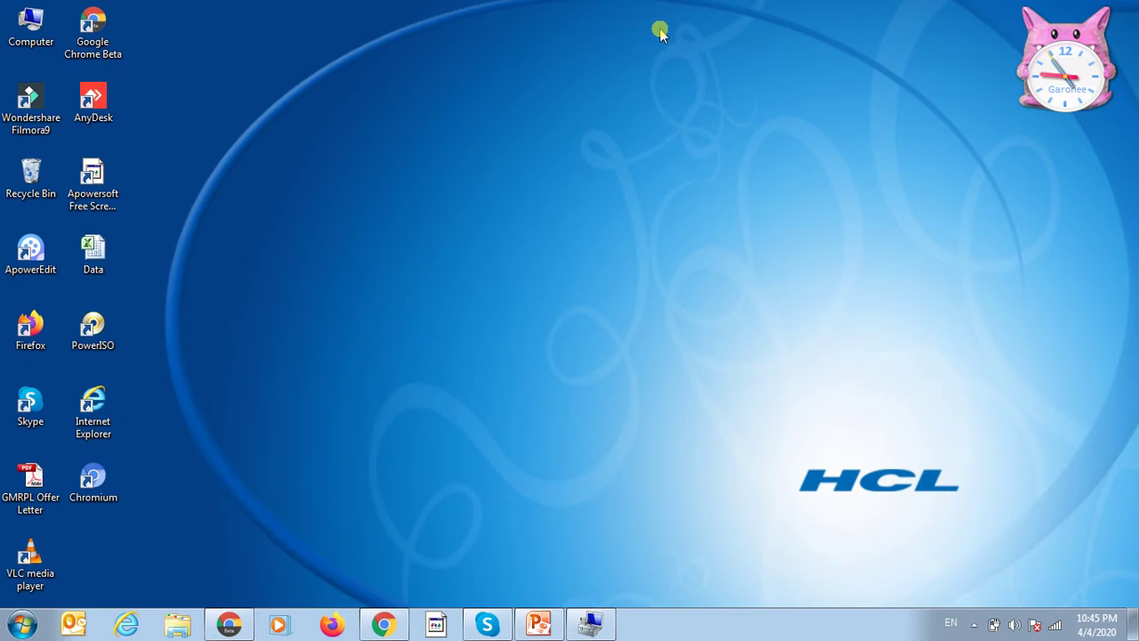
double_click(29, 25)
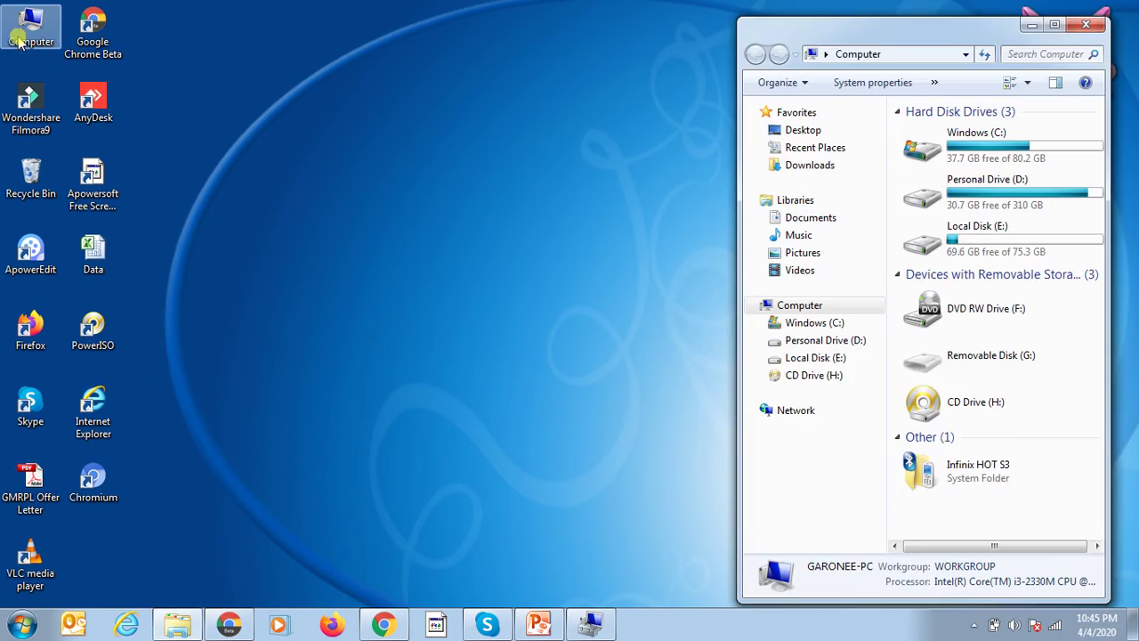
click(1054, 25)
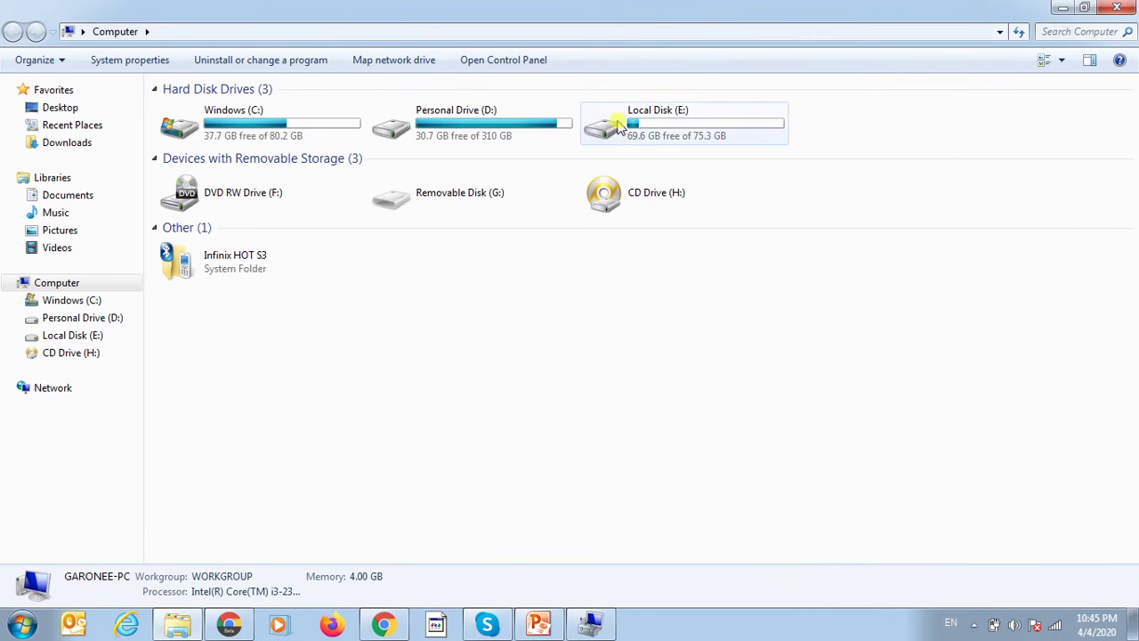
click(441, 129)
click(321, 125)
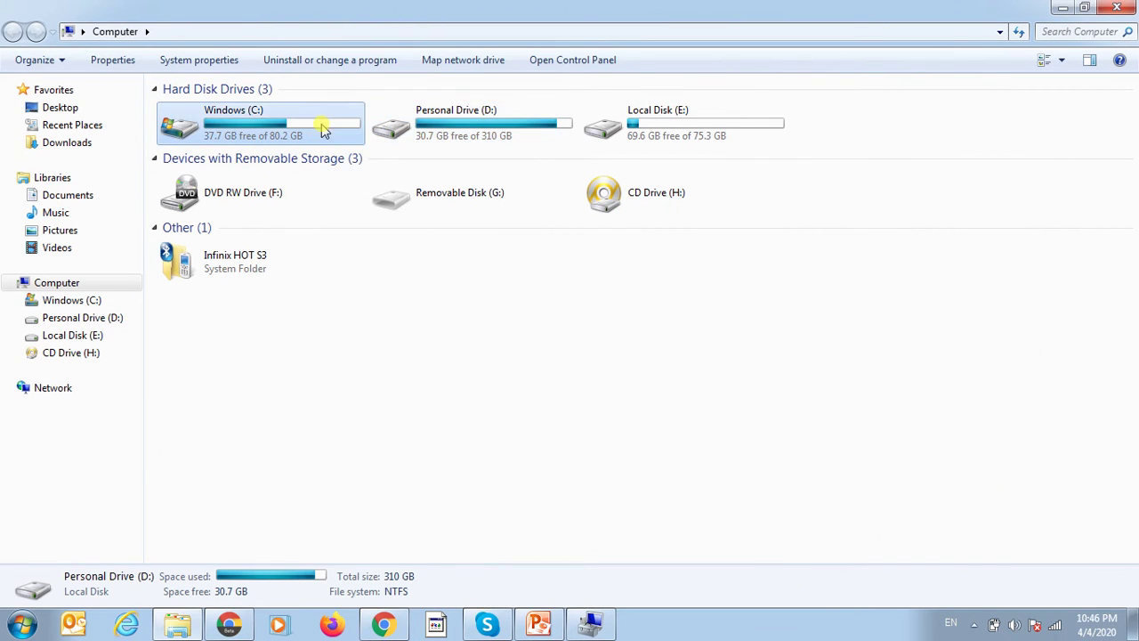
click(427, 113)
click(678, 127)
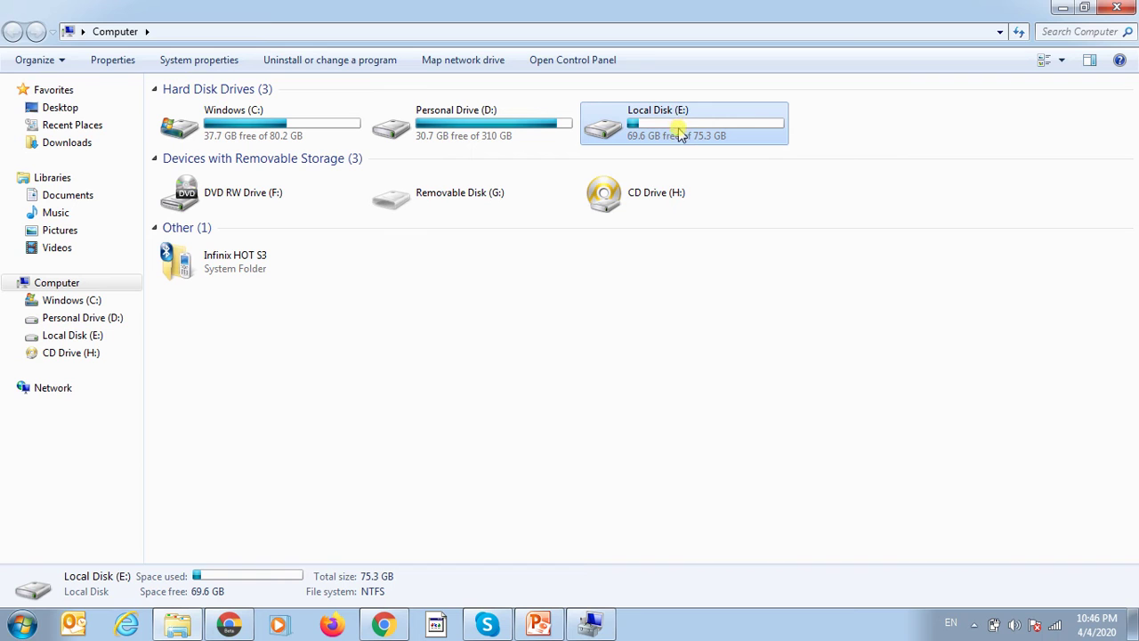
Return to Disk Management and rename the E: volume as Other Drive through its properties.
click(587, 627)
right_click(524, 354)
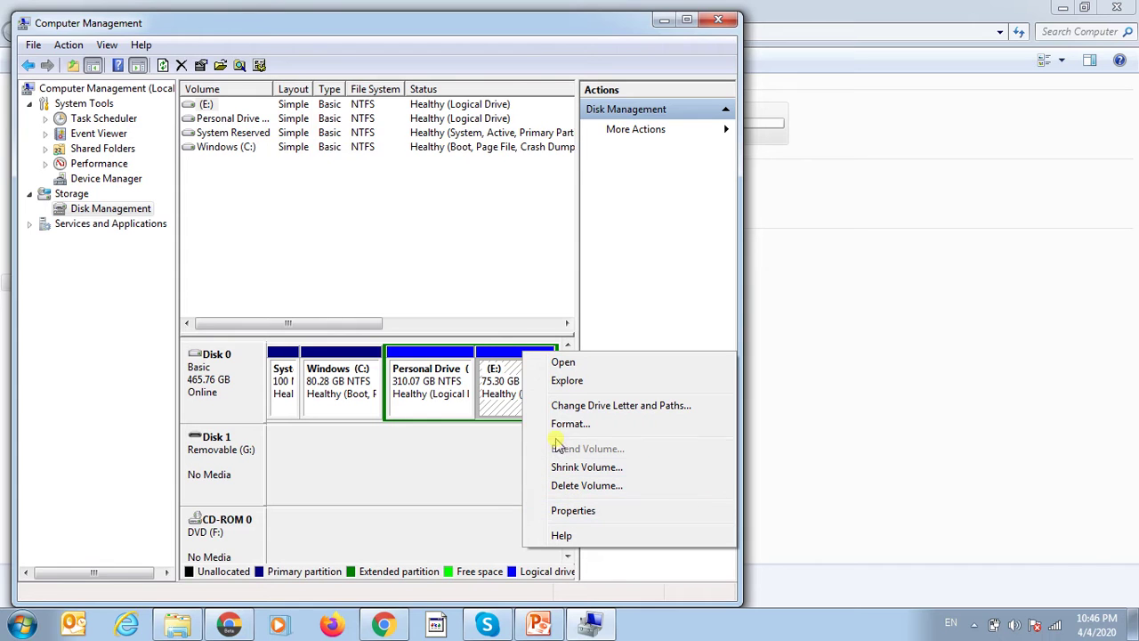
click(572, 510)
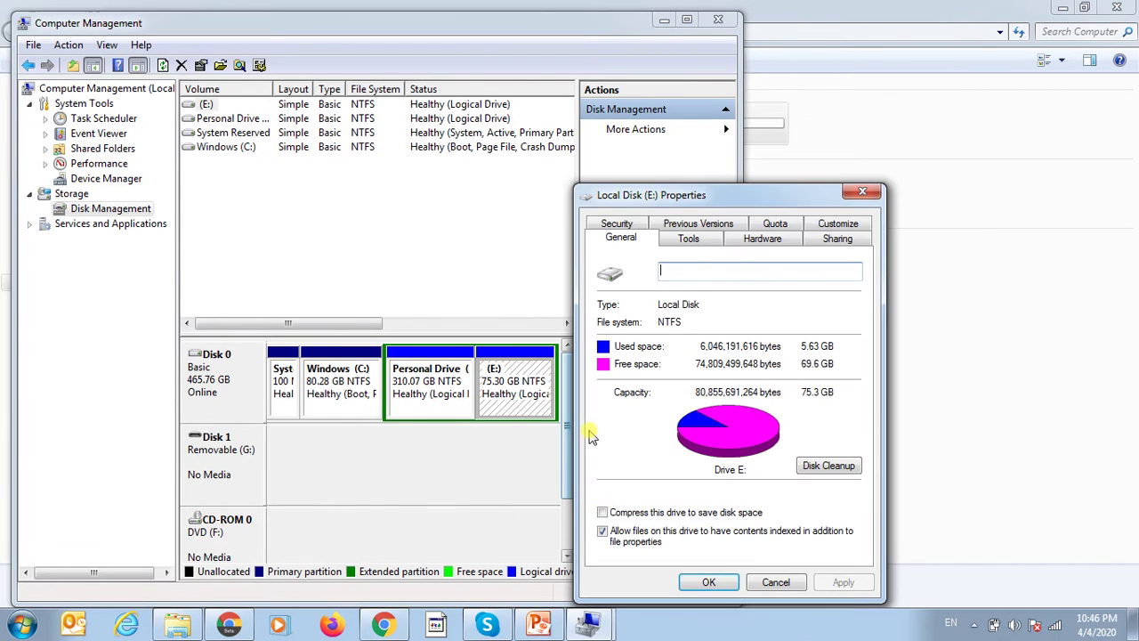
click(675, 275)
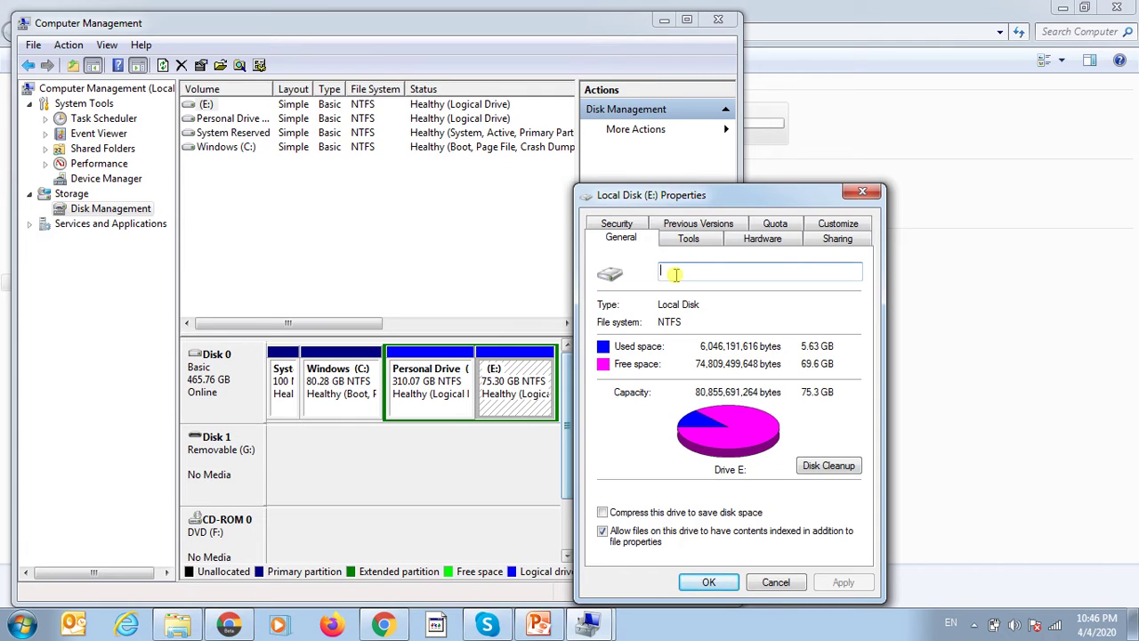
text(Other Drive)
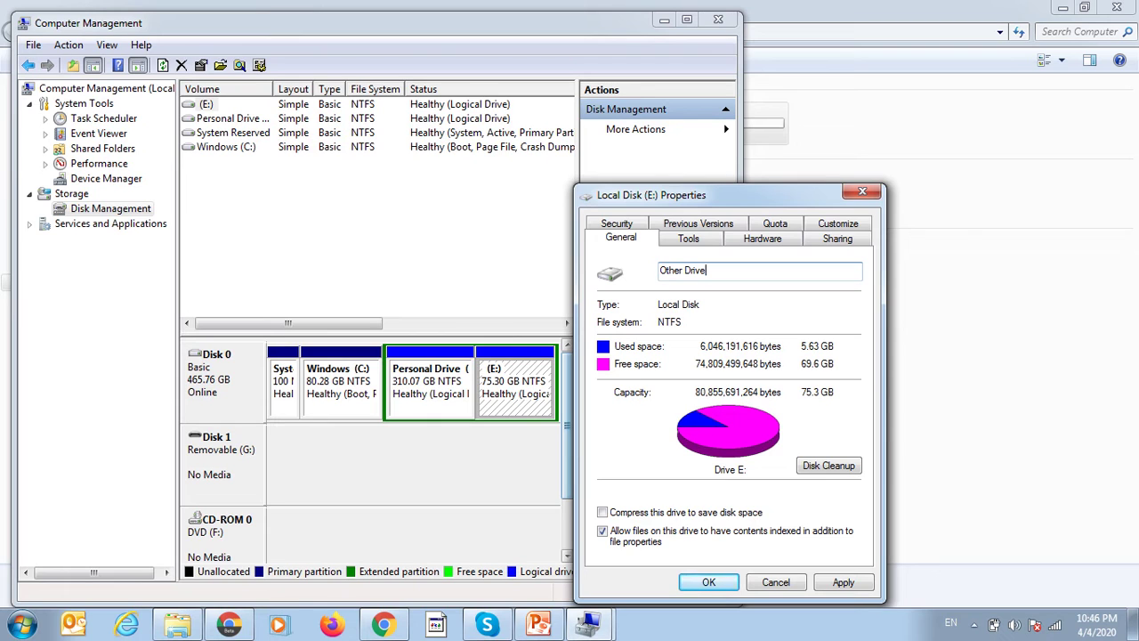
key(Return)
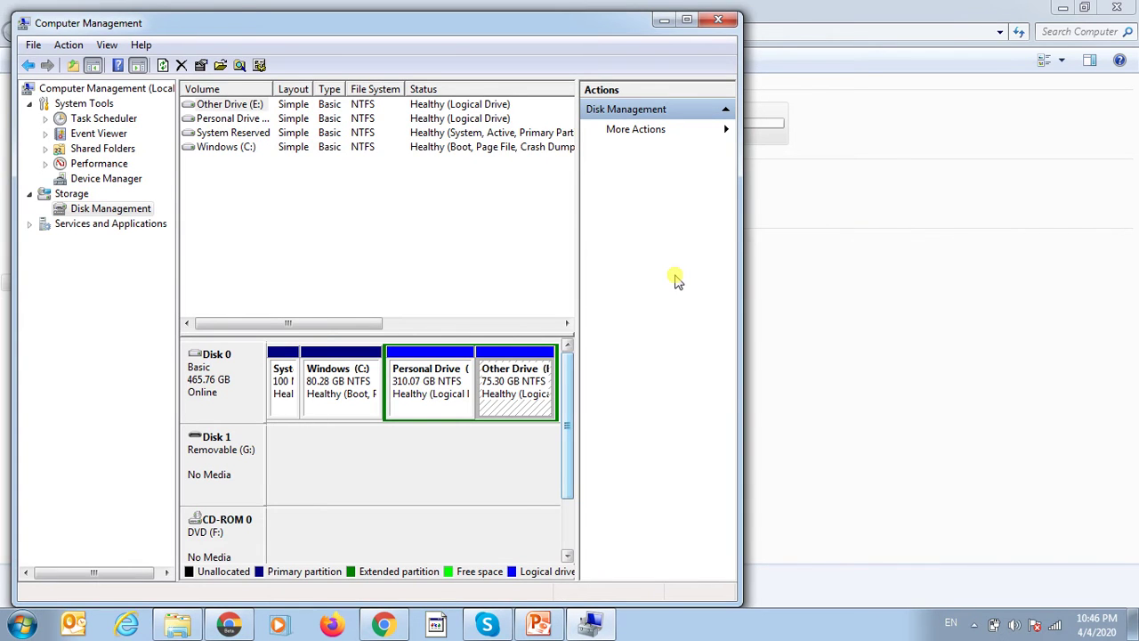
Minimize Computer Management and check the names of the D: and E: drives in the Computer window.
click(664, 20)
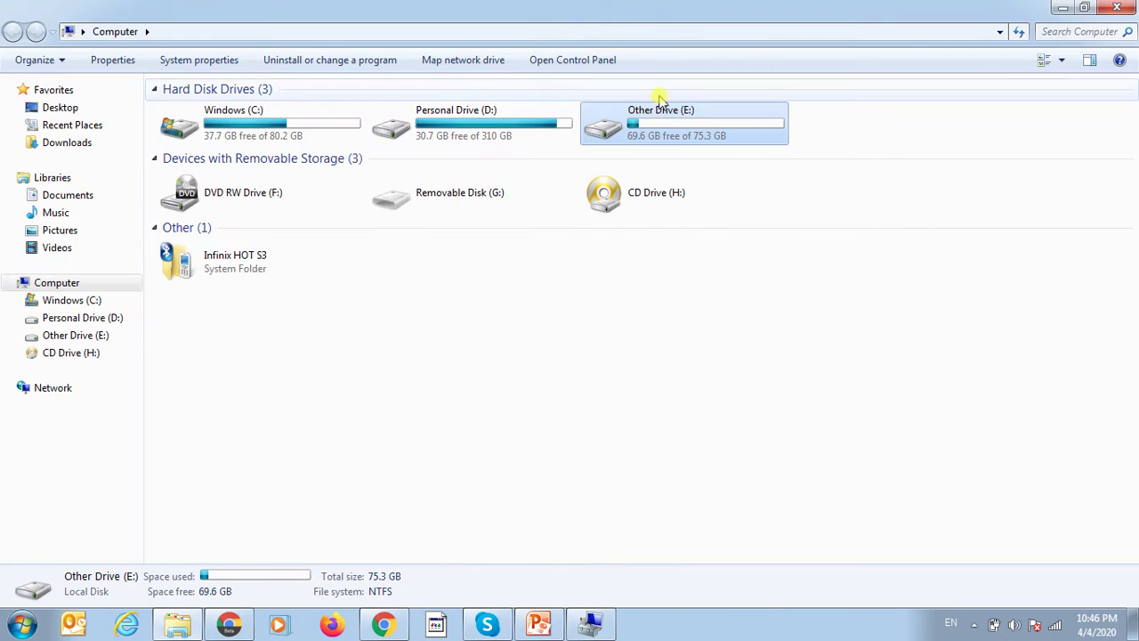
click(467, 138)
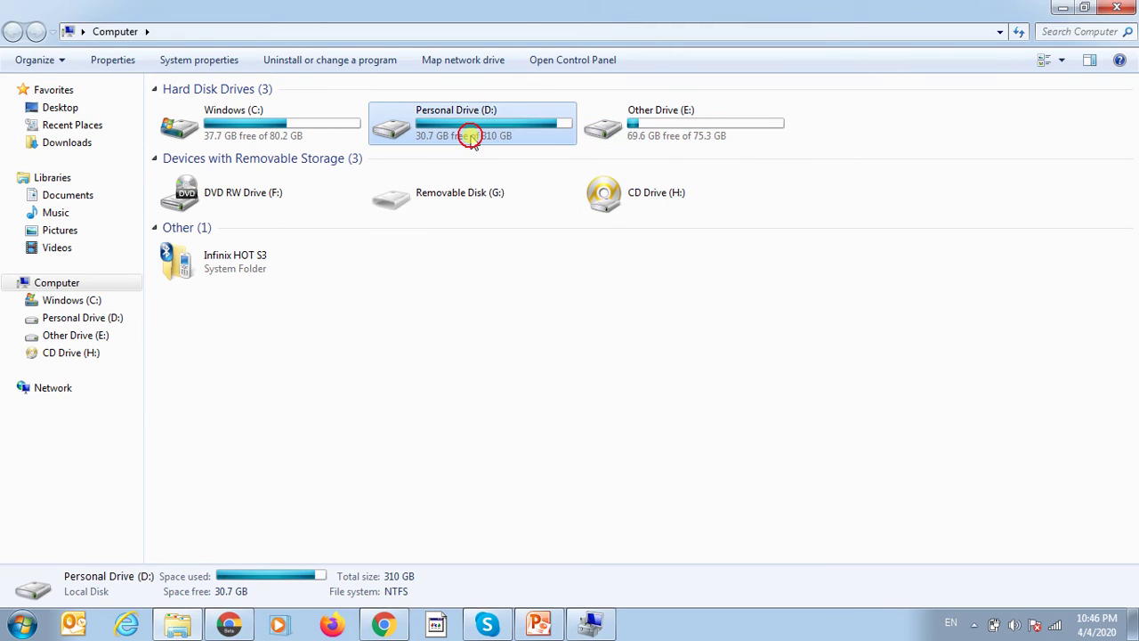
click(646, 117)
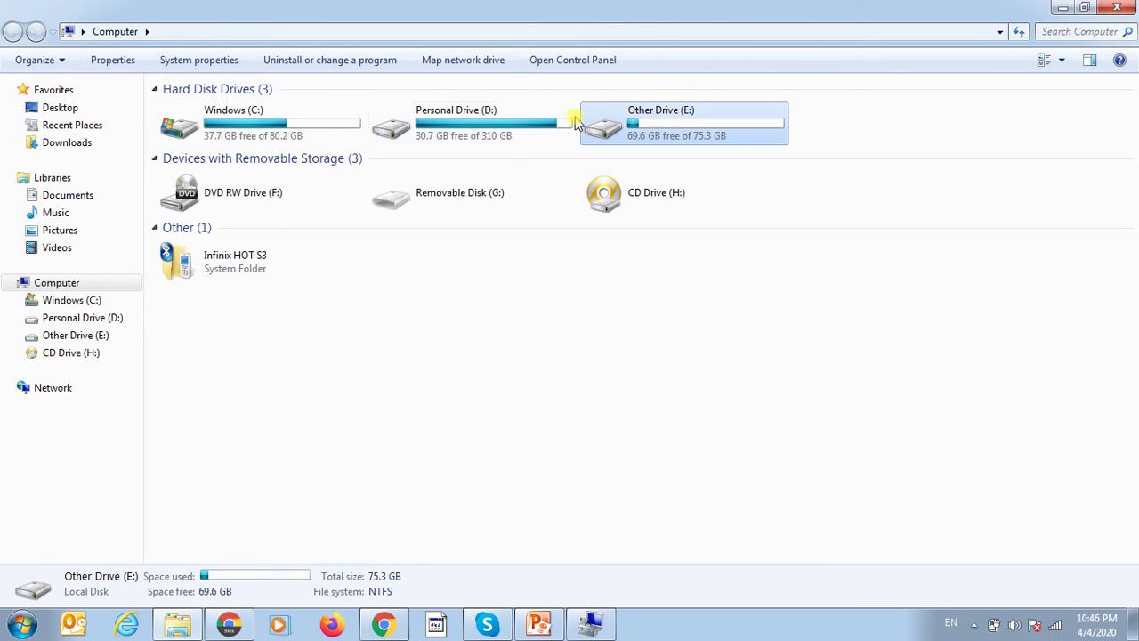
Return to Disk Management and examine the tools, hardware, sharing, customization, quota and previous versions settings in the E: volume's properties.
click(596, 626)
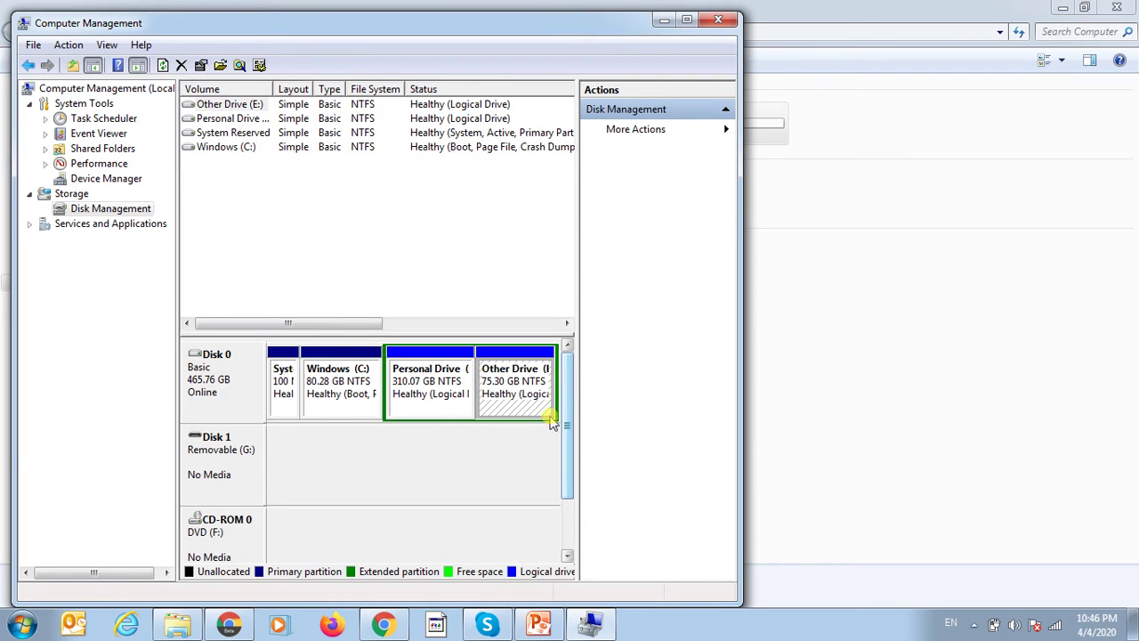
right_click(492, 358)
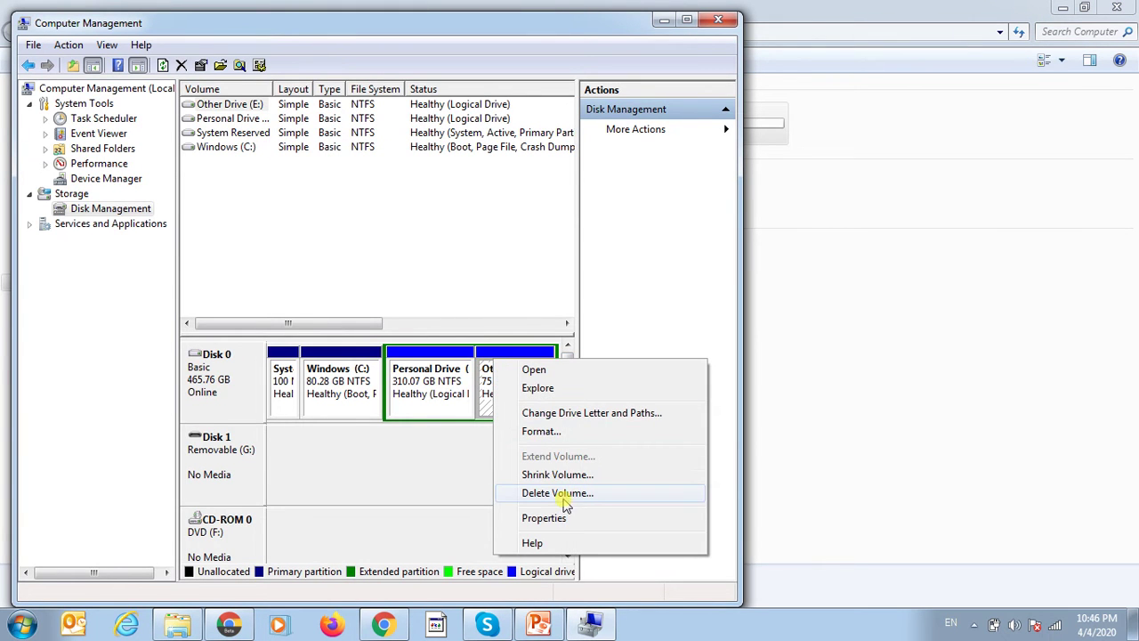
click(543, 518)
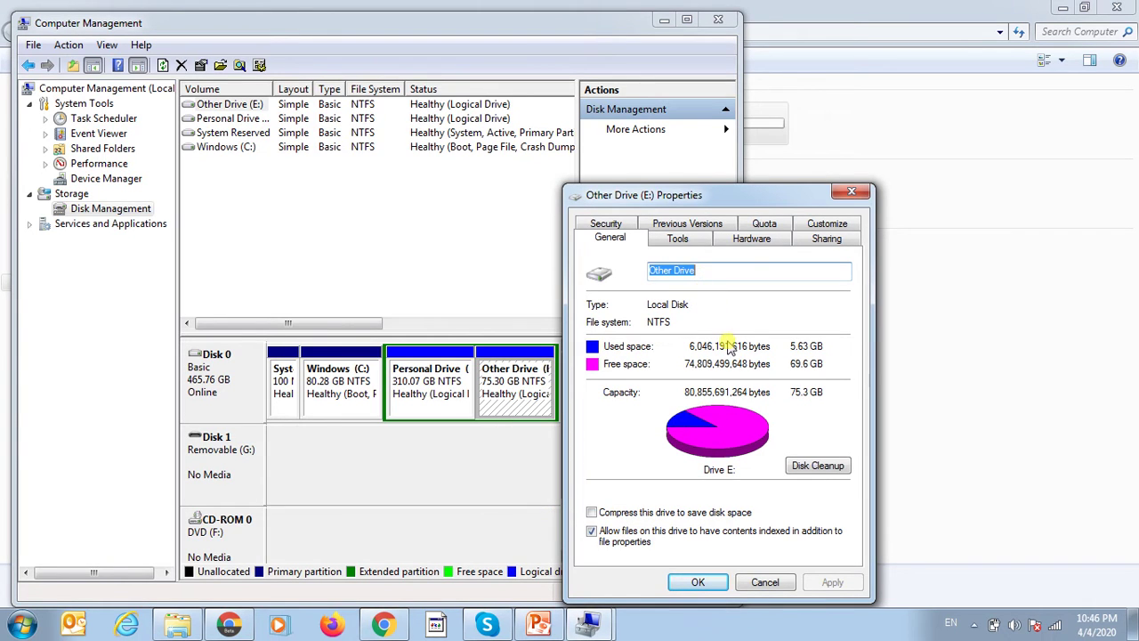
click(667, 245)
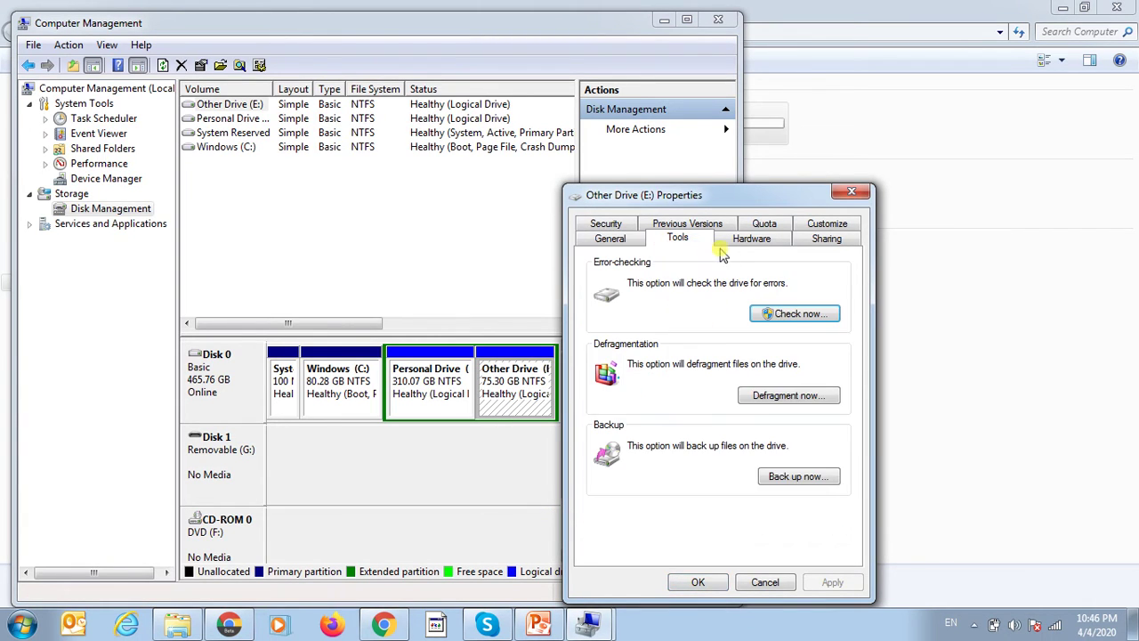
click(749, 242)
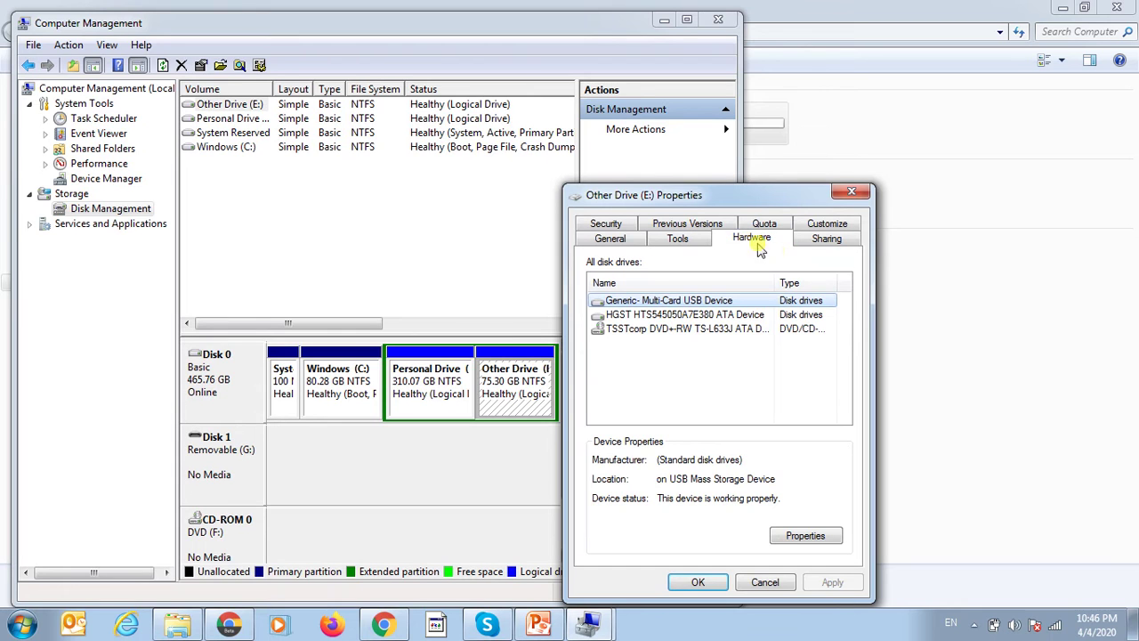
click(825, 242)
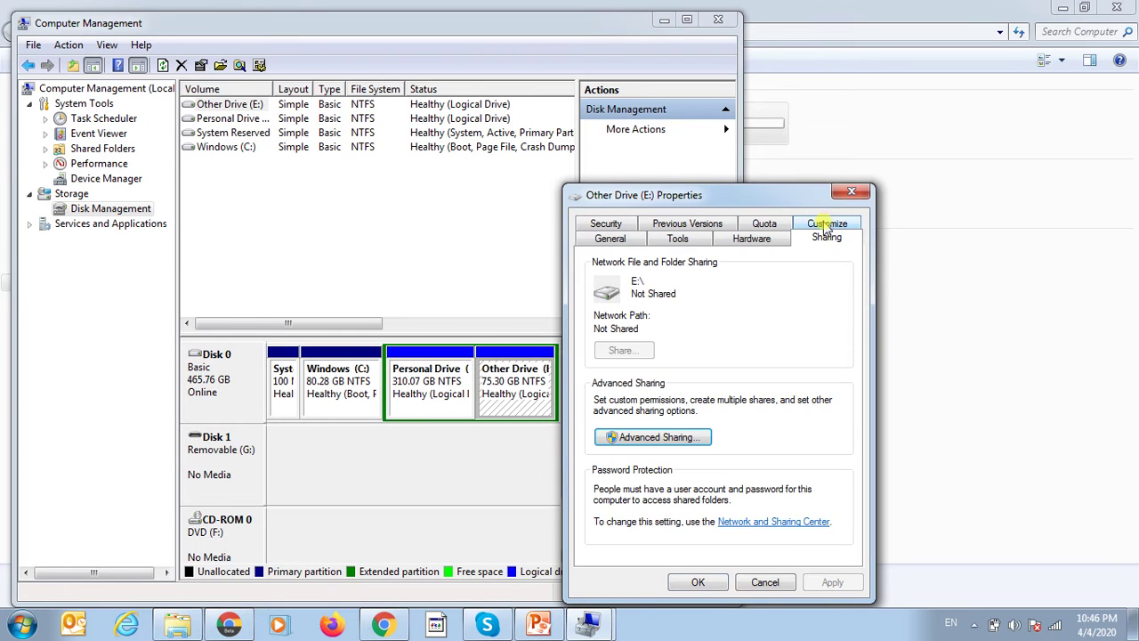
click(826, 224)
click(751, 224)
click(689, 225)
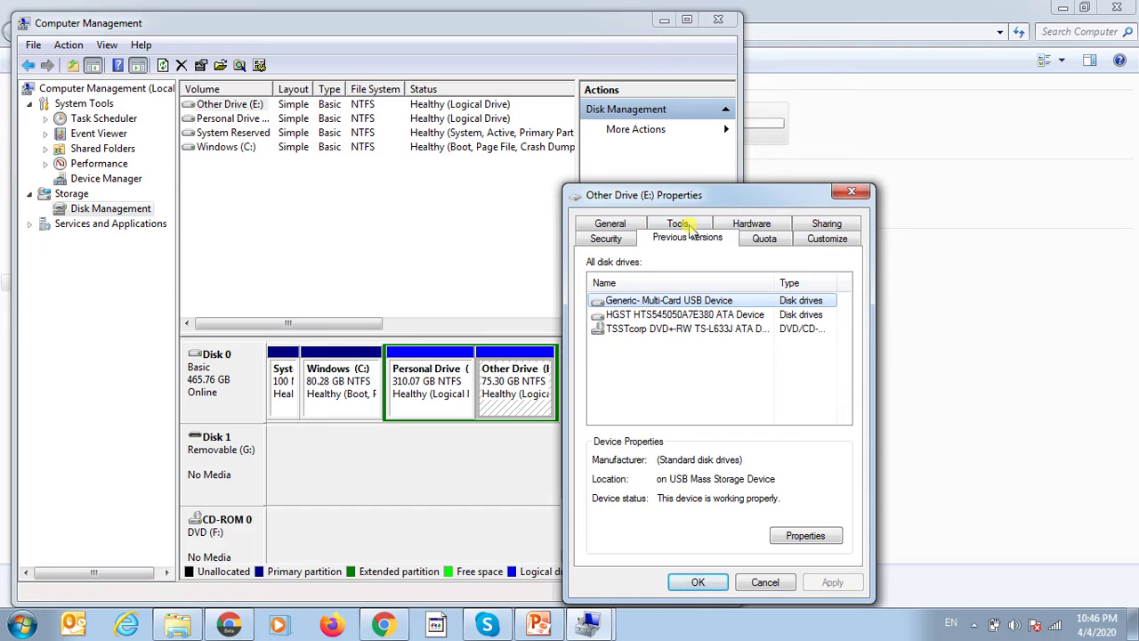
click(620, 227)
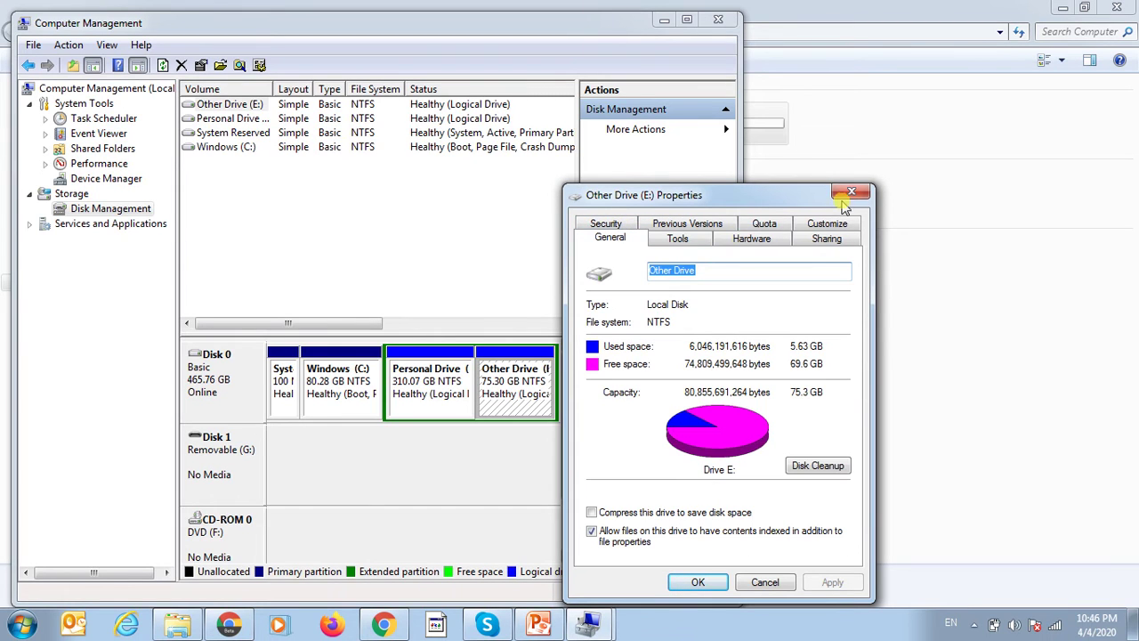
Rename the E: volume as New in its general properties.
drag(694, 270, 627, 278)
text(New)
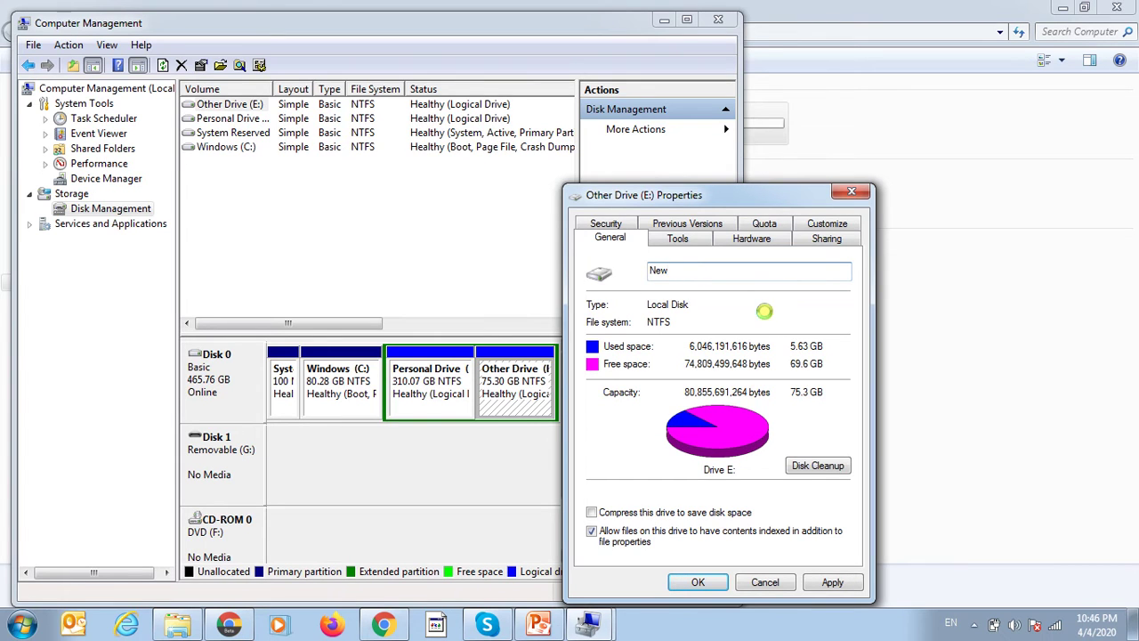
key(Return)
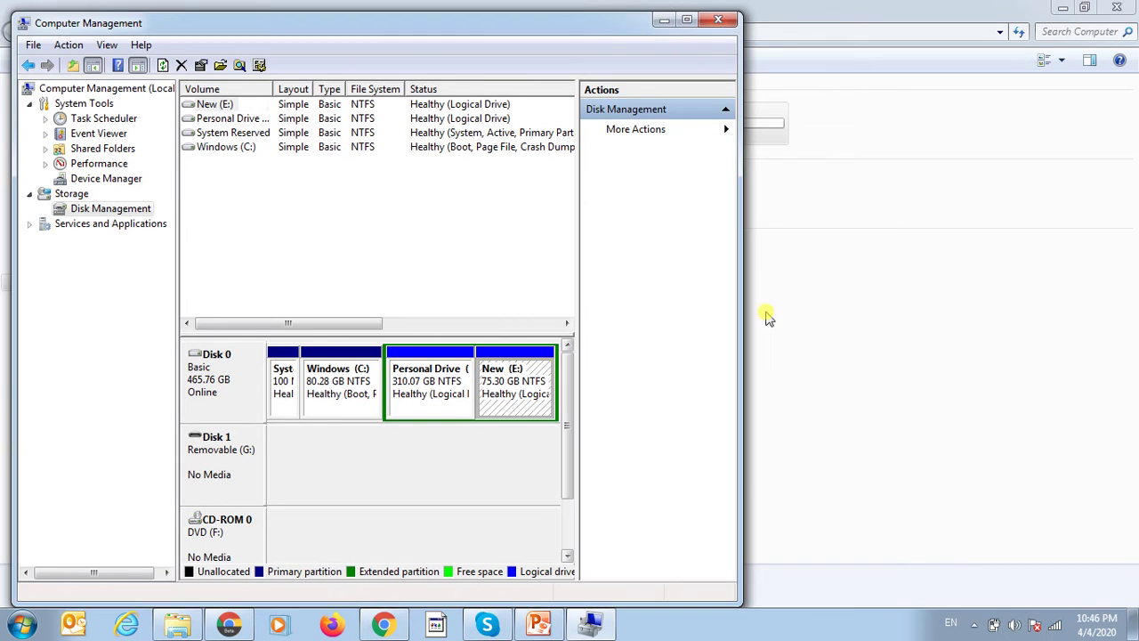
Minimize Computer Management and turn on Share this folder for the New (E:) drive through the advanced sharing settings in its properties.
click(663, 20)
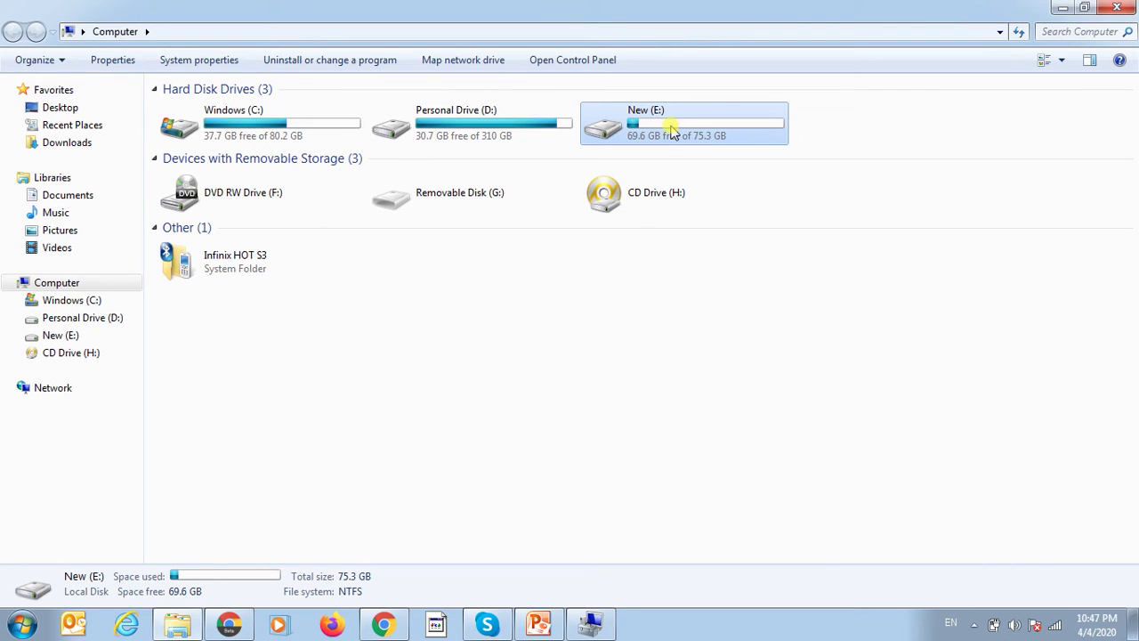
right_click(671, 129)
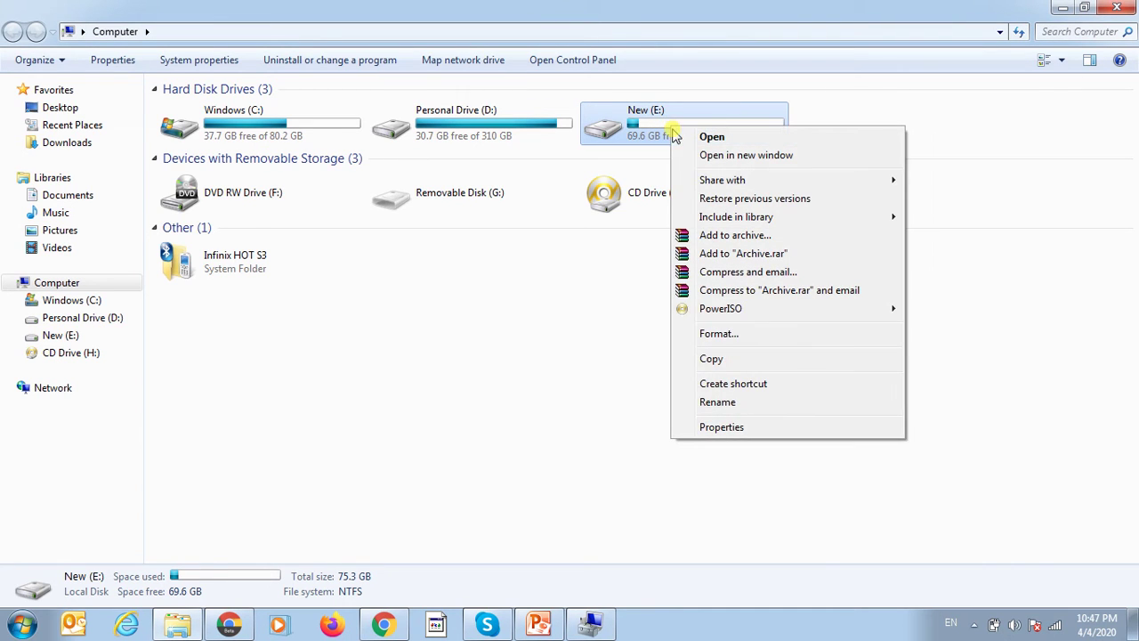
click(740, 427)
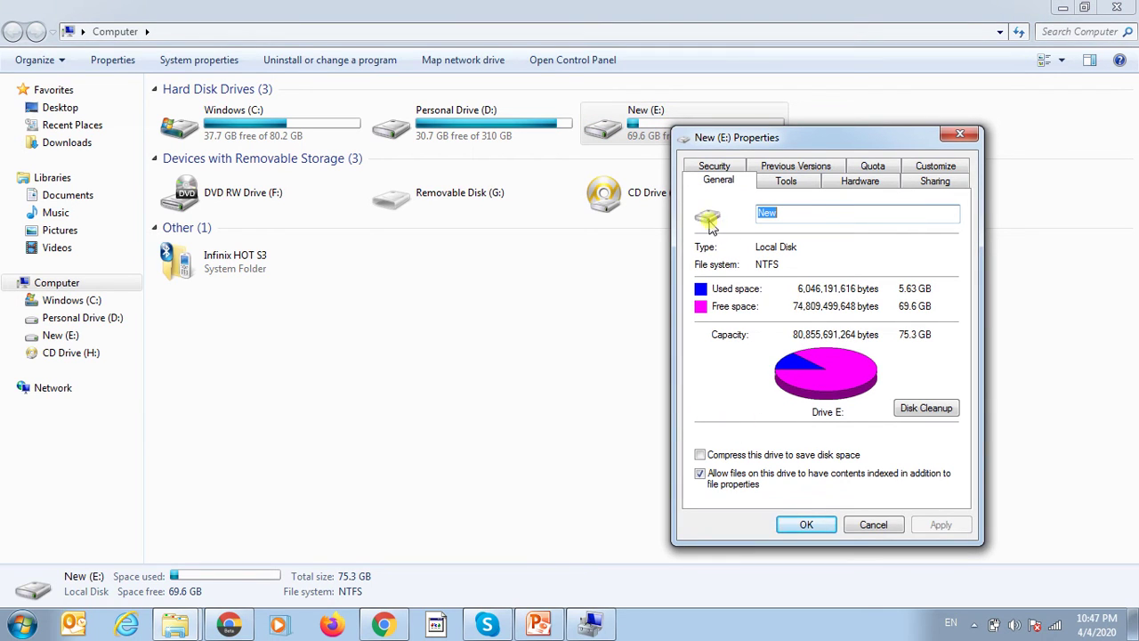
click(777, 183)
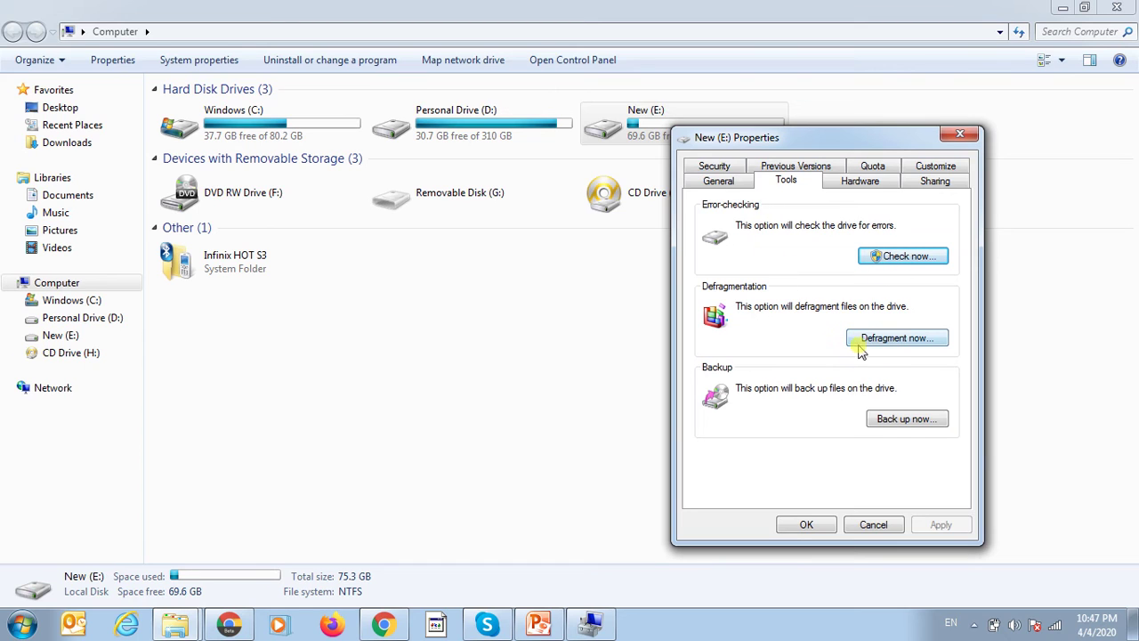
click(858, 180)
click(938, 183)
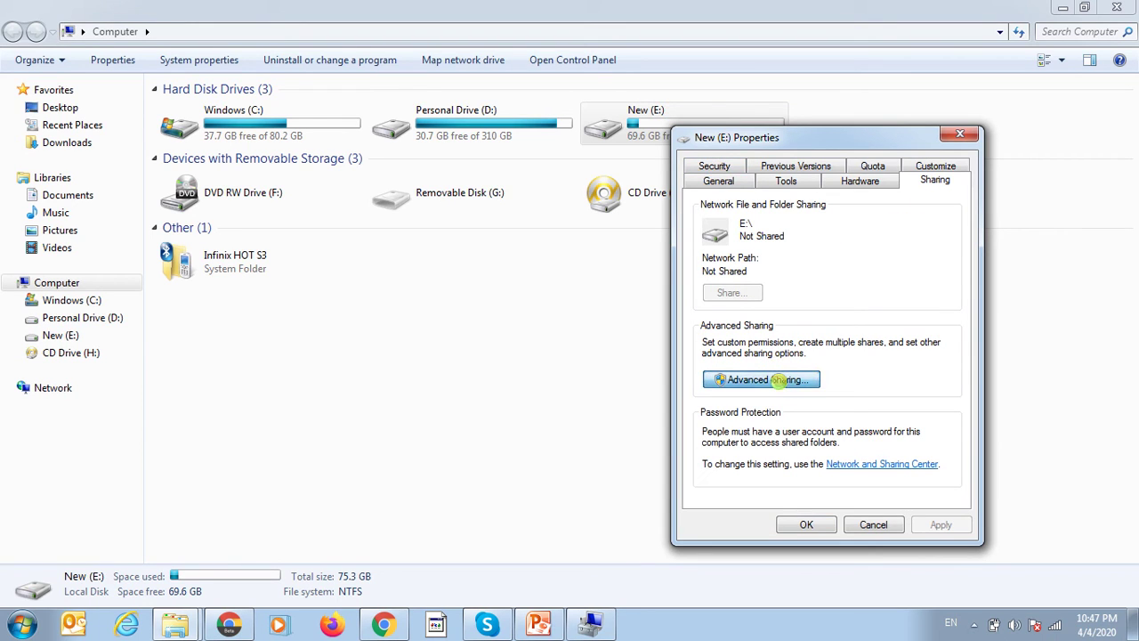
click(783, 383)
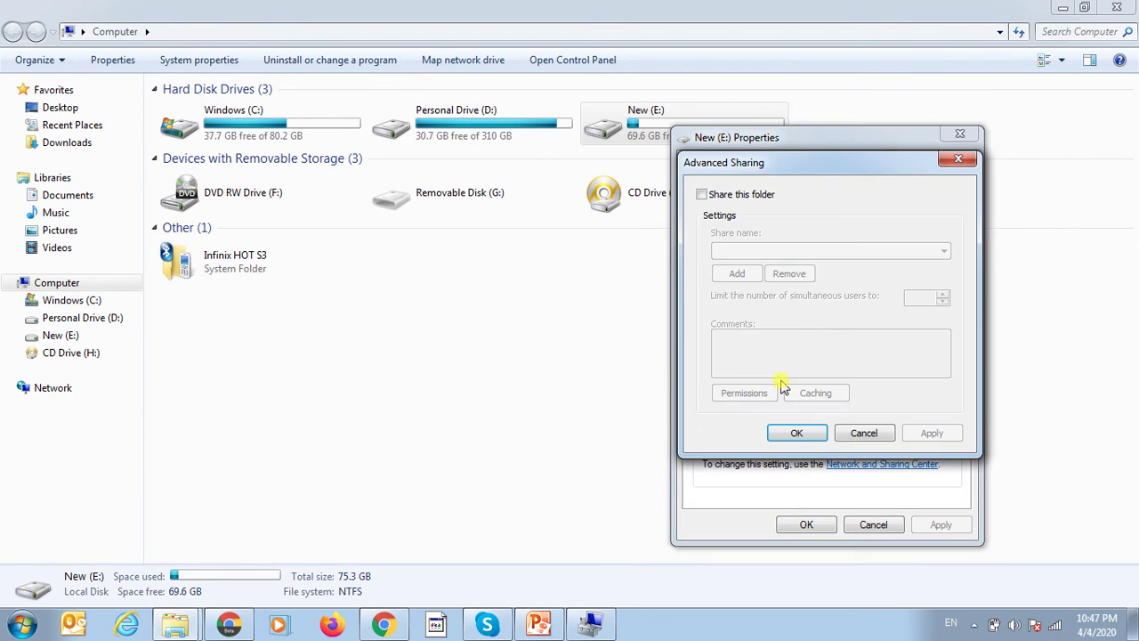
click(737, 200)
click(798, 433)
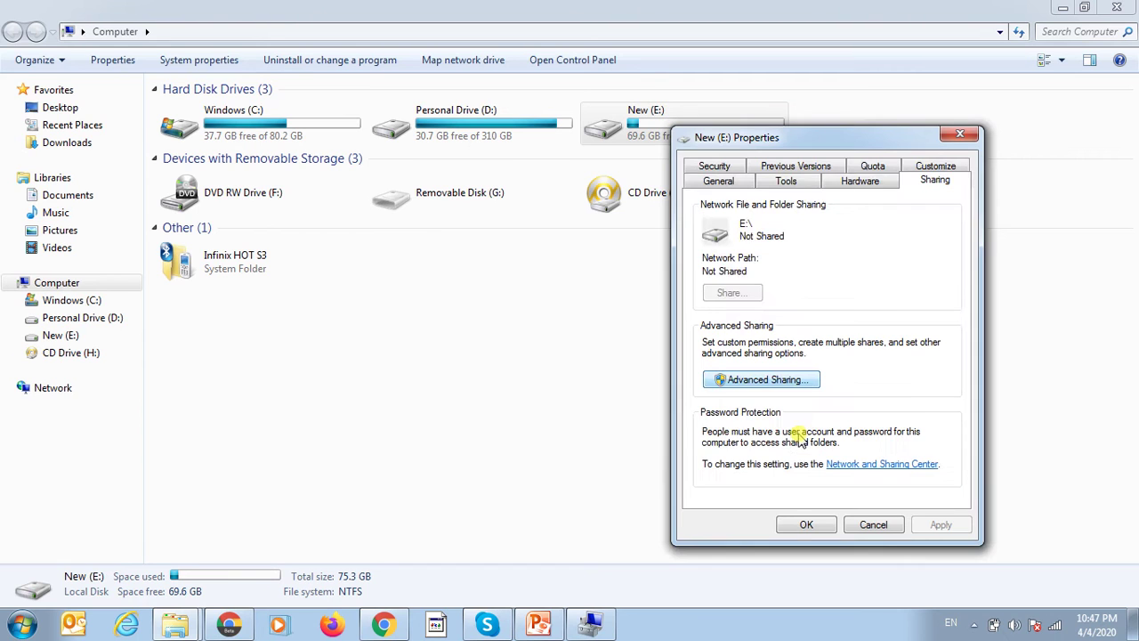
Choose favicon-img from the Downloads folder as the New (E:) drive's folder picture, apply it and close the properties.
click(923, 169)
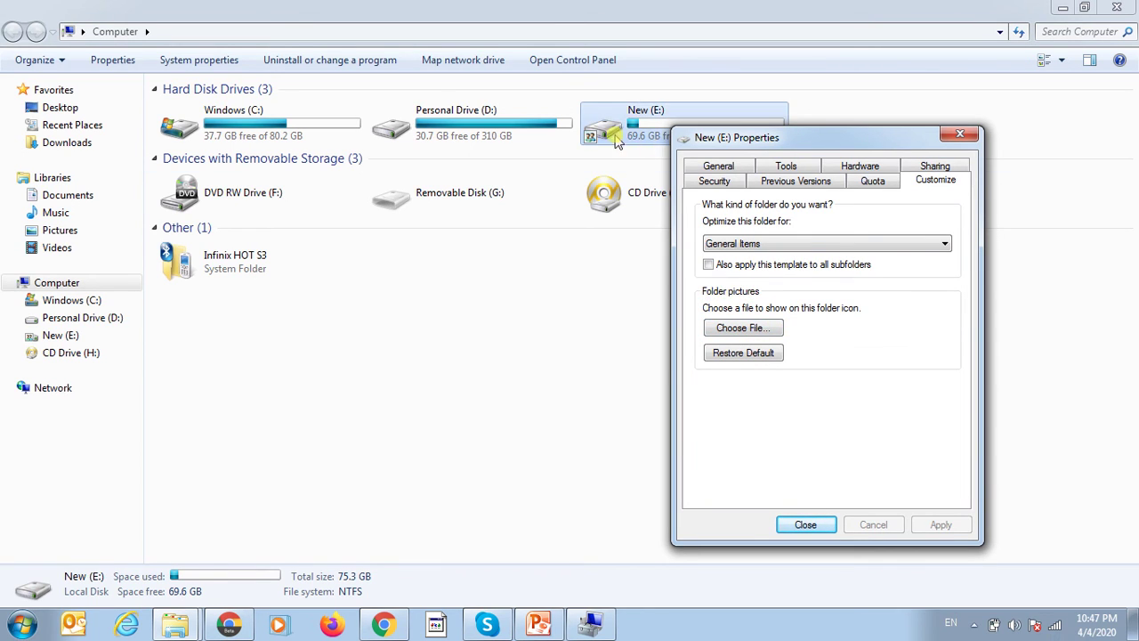
click(739, 329)
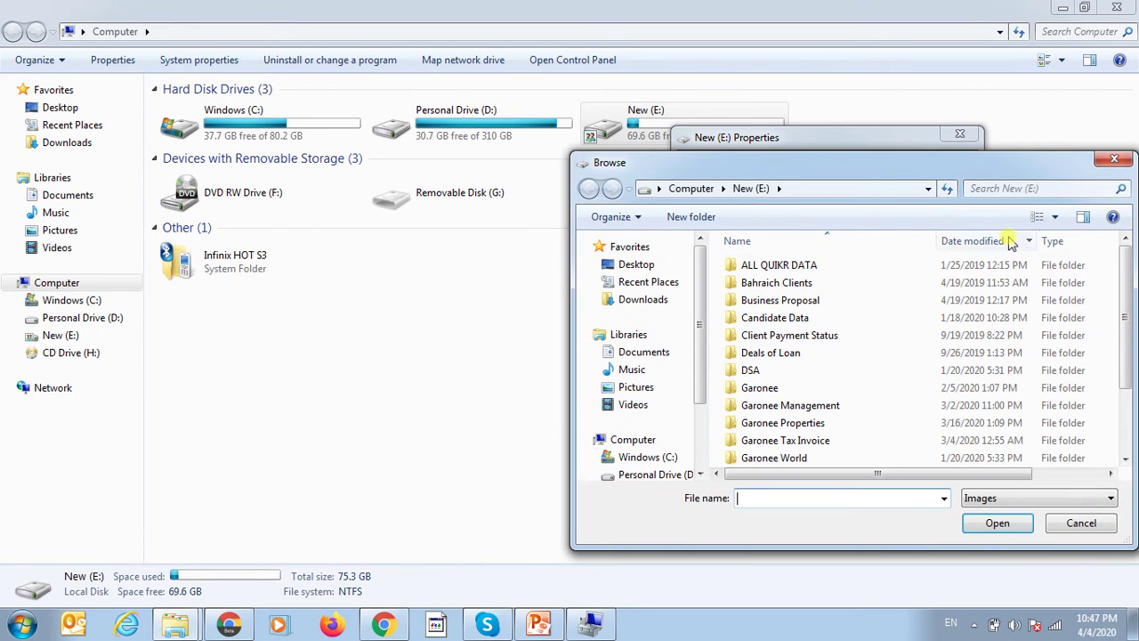
click(1101, 163)
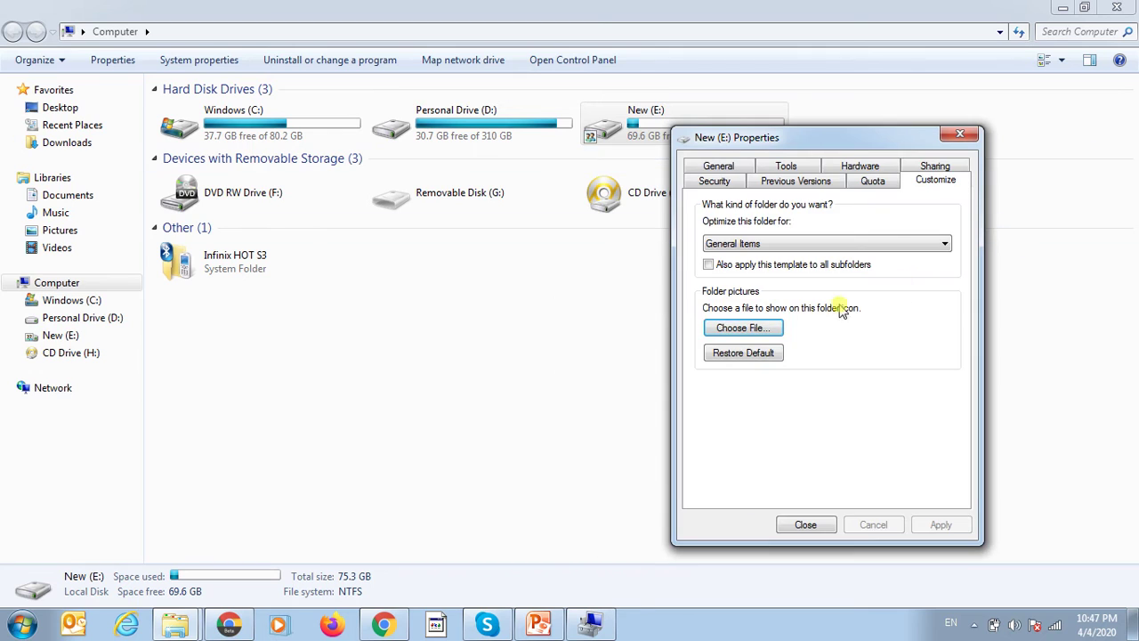
click(737, 327)
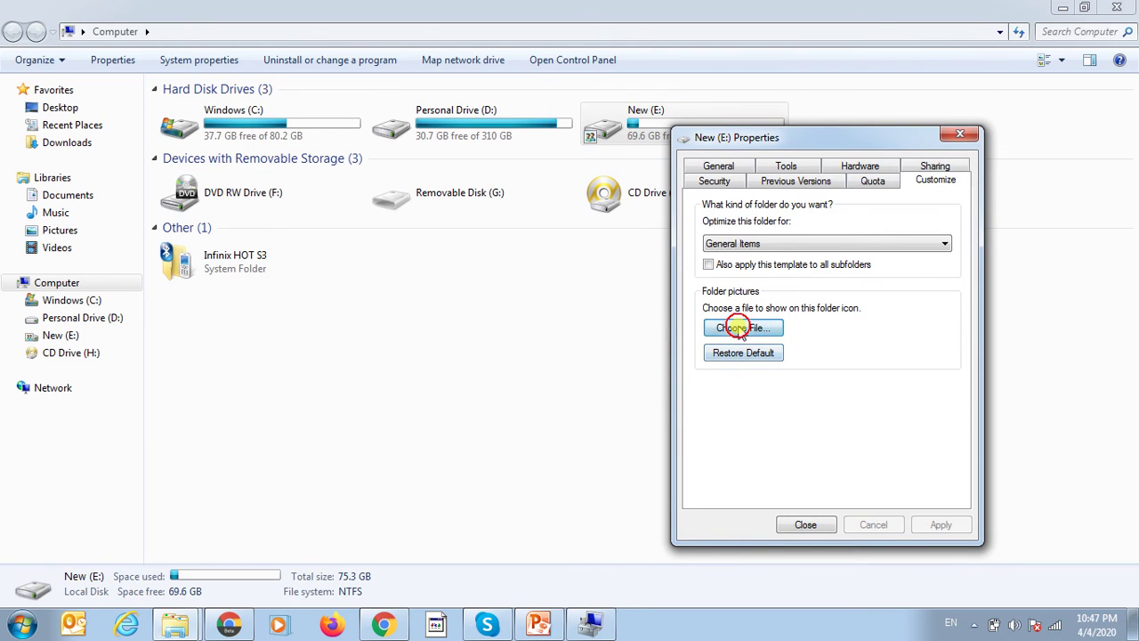
click(638, 351)
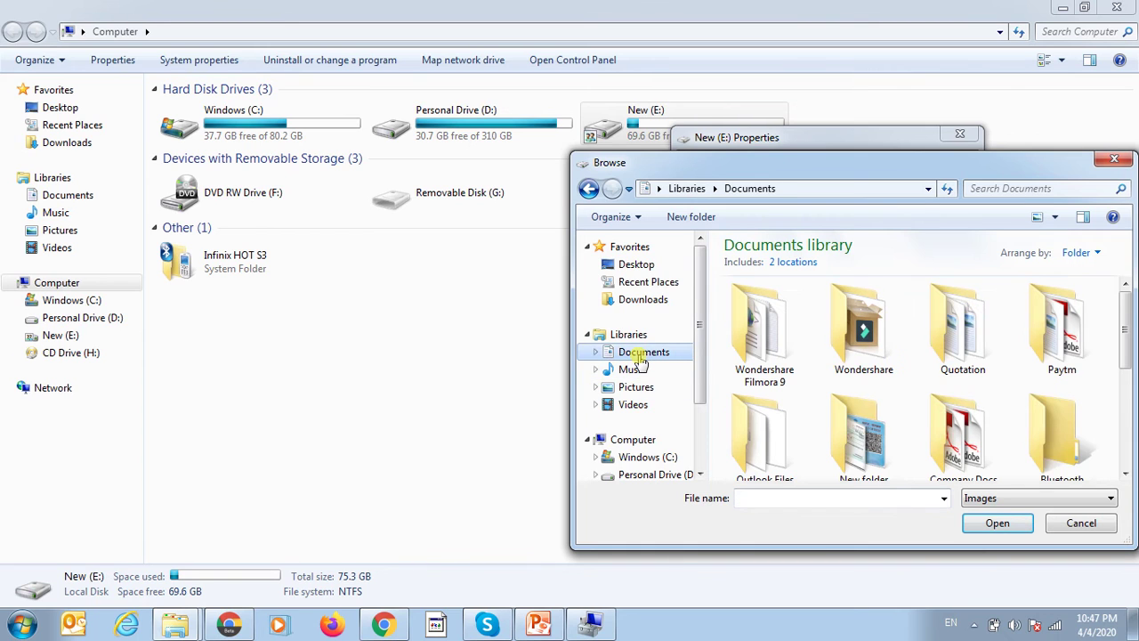
click(657, 302)
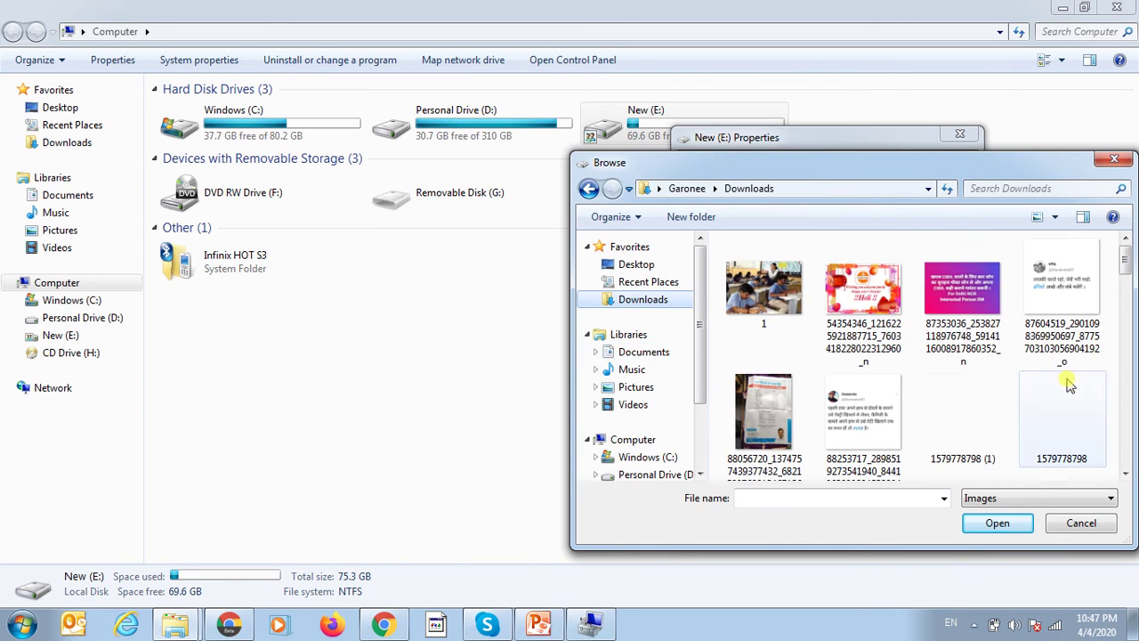
scroll(1126, 279, down, 2)
drag(1126, 278, 1129, 408)
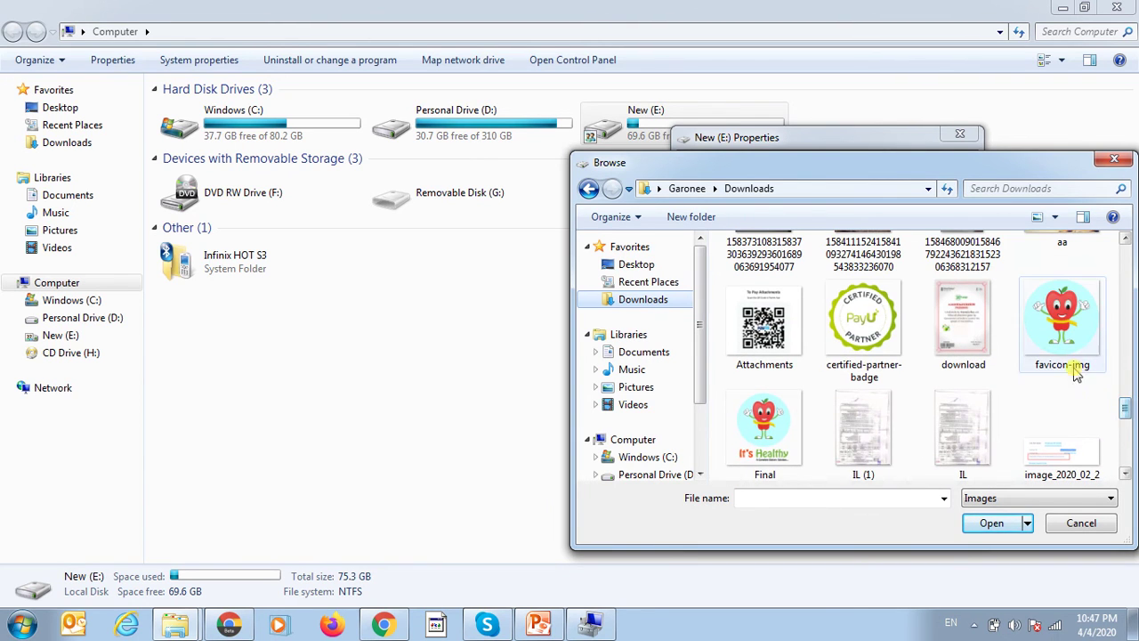
double_click(1056, 343)
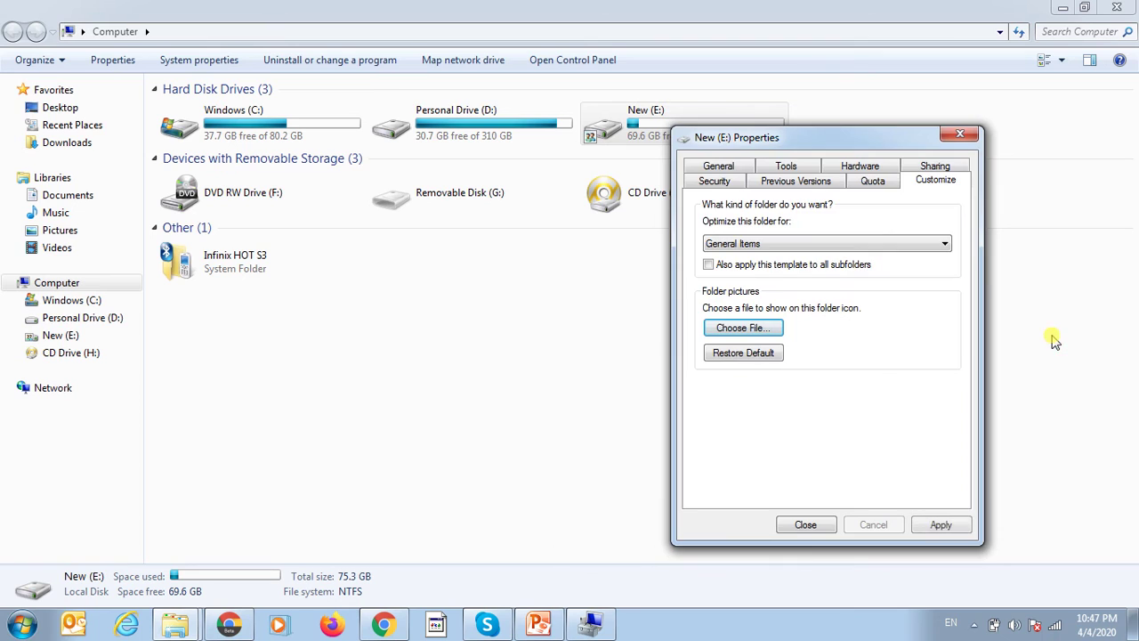
click(941, 526)
click(795, 525)
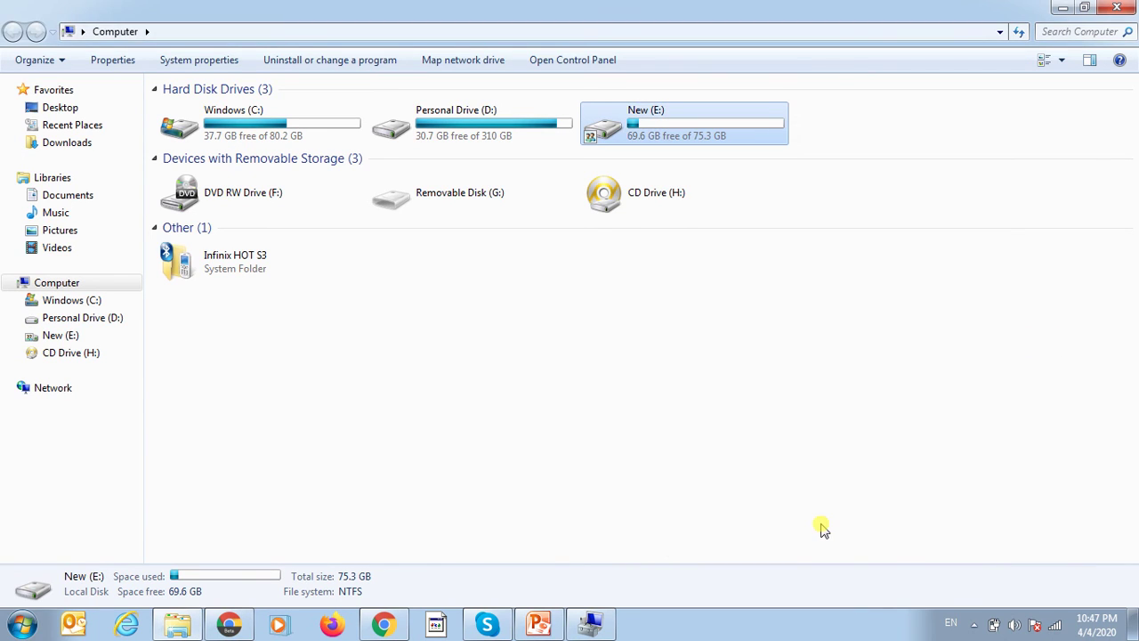
Minimize the Computer window and view the computer's basic system information in a maximized System window, closing it when done.
click(639, 124)
click(1062, 8)
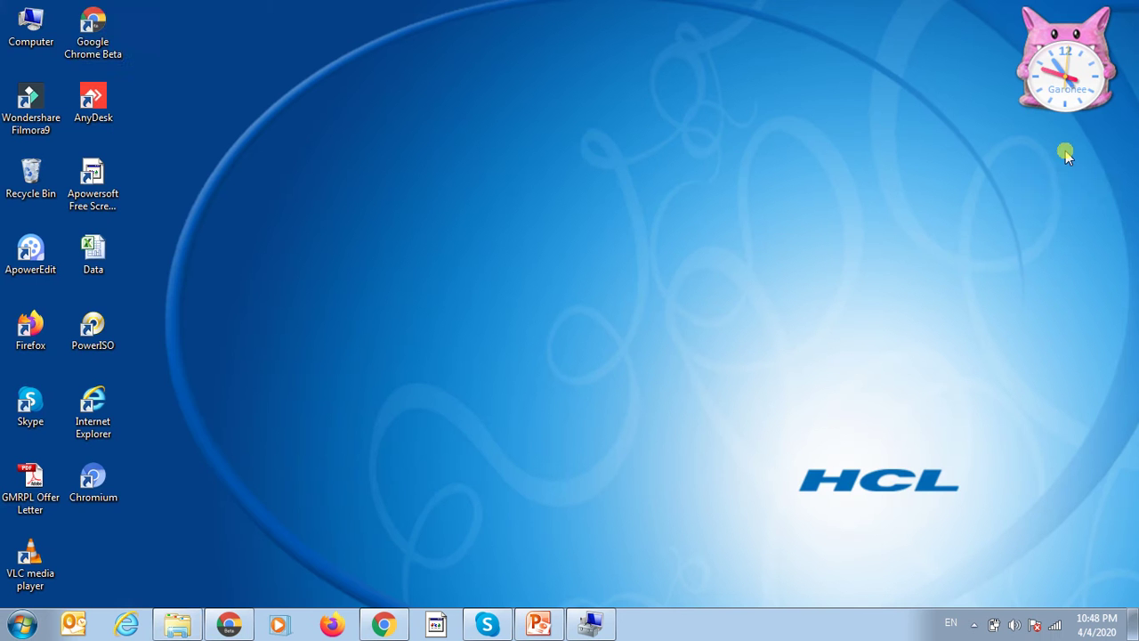
right_click(30, 23)
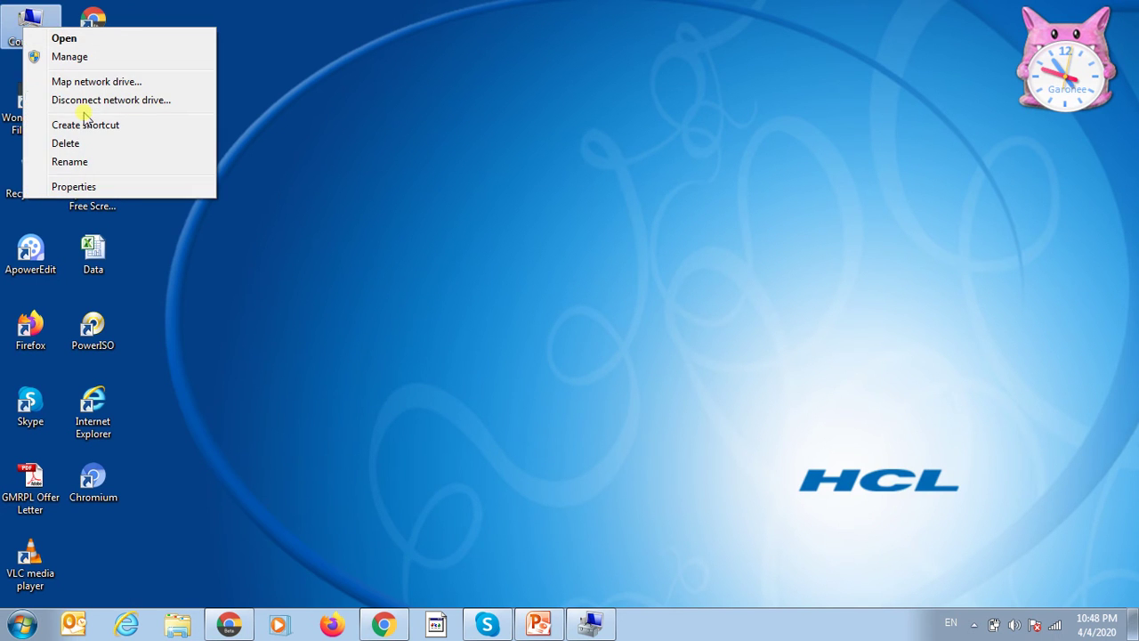
click(75, 187)
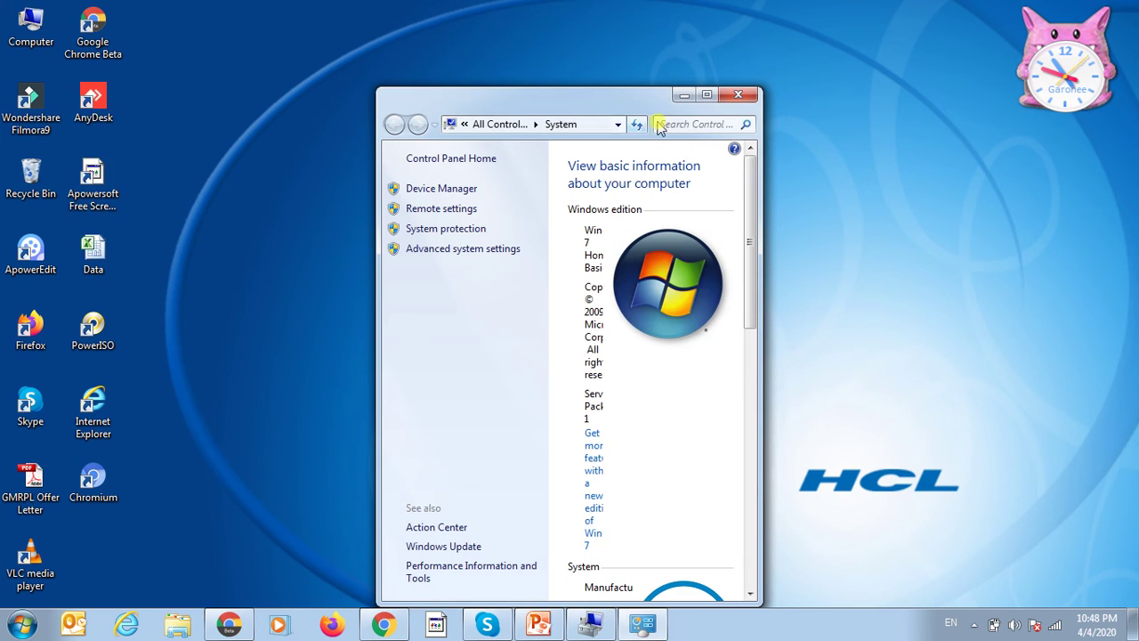
click(704, 96)
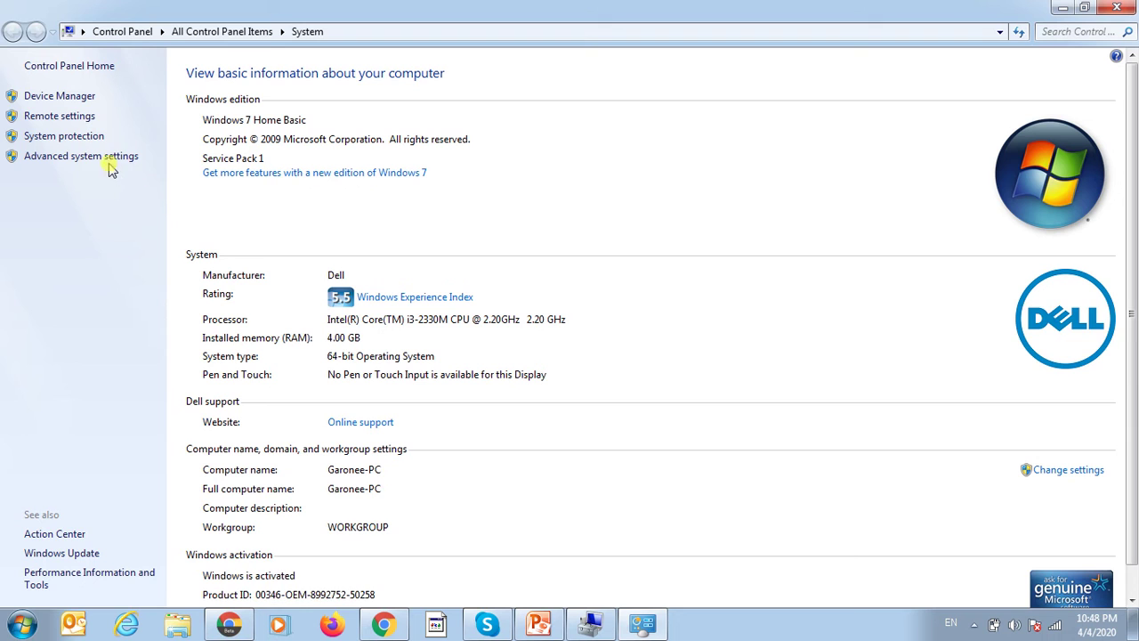
click(1116, 7)
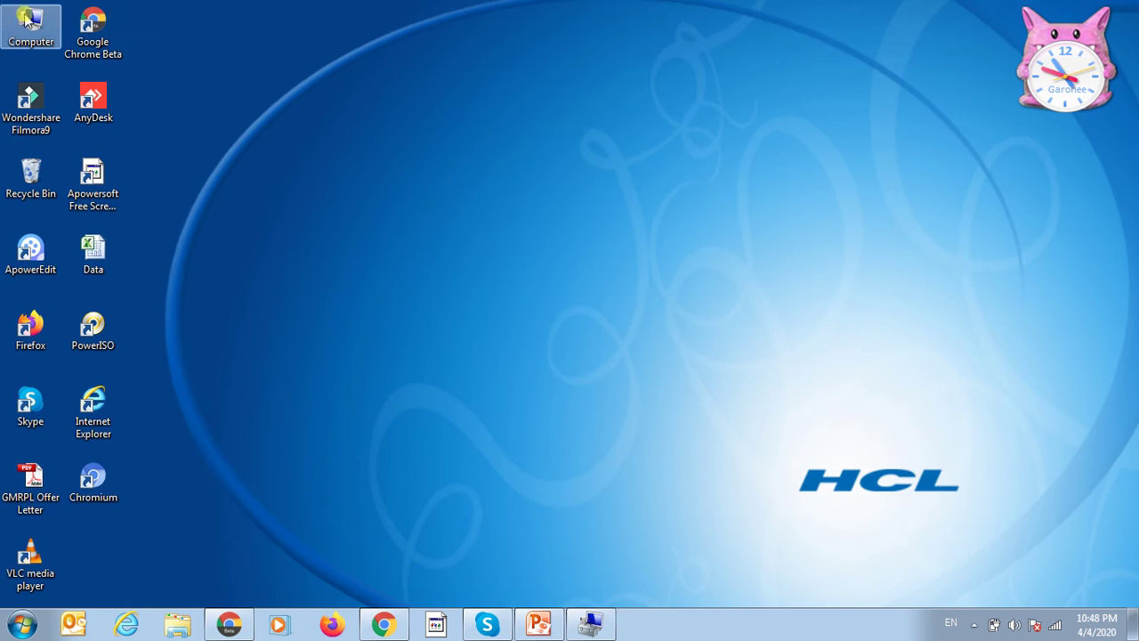
Open Computer Management for the desktop's Computer item.
right_click(13, 17)
click(53, 44)
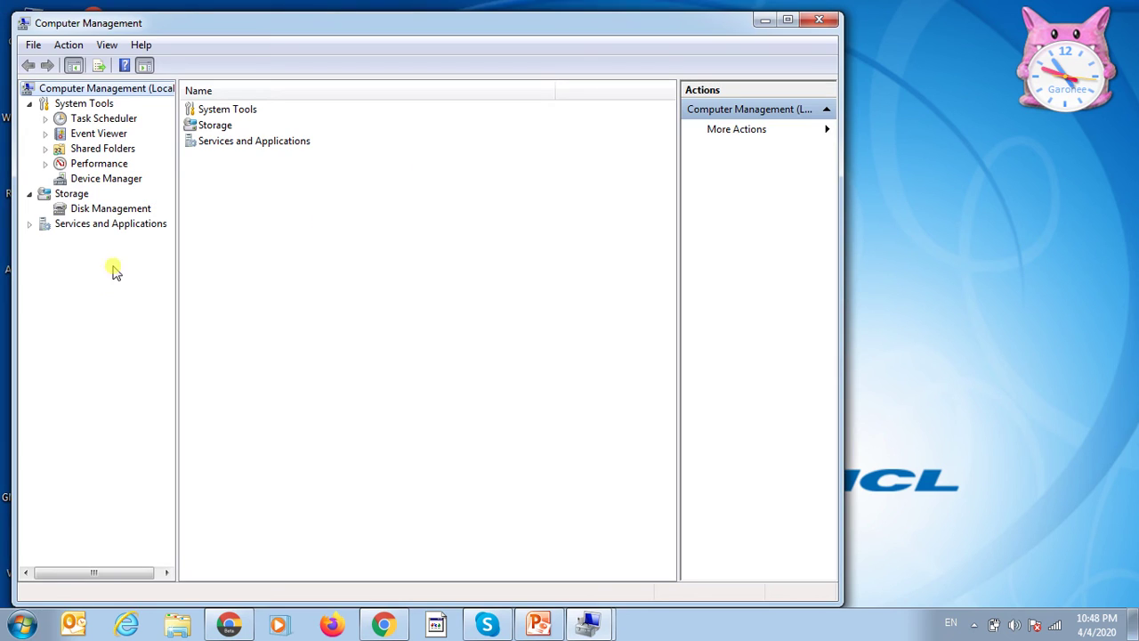
In Disk Management, clear the volume label of the New (E:) drive through its properties and apply the change.
click(101, 211)
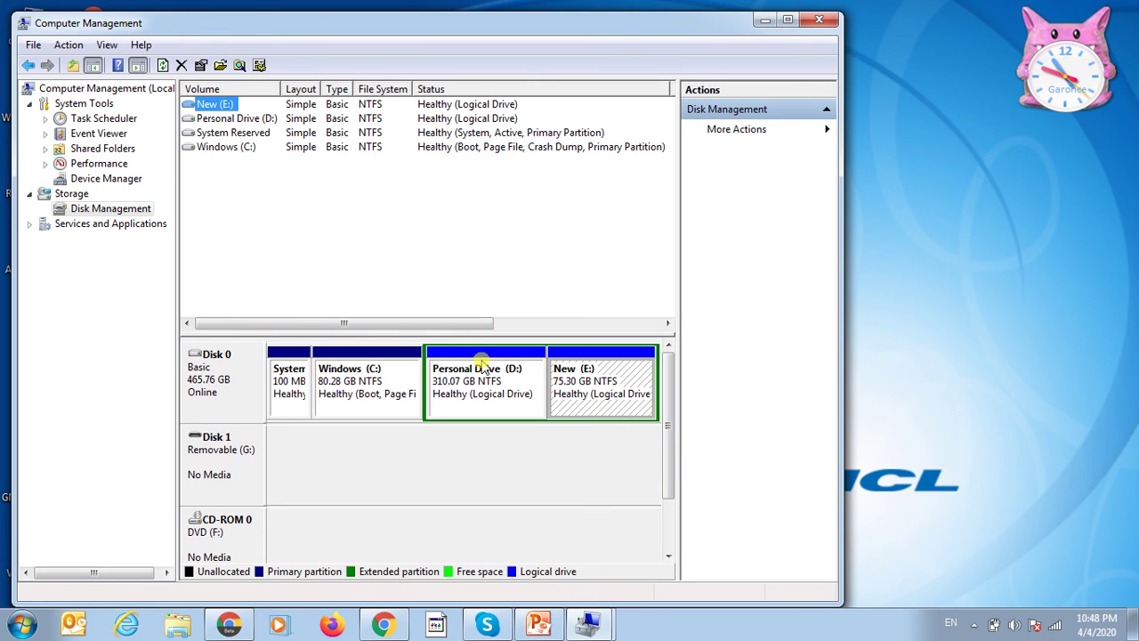
click(582, 384)
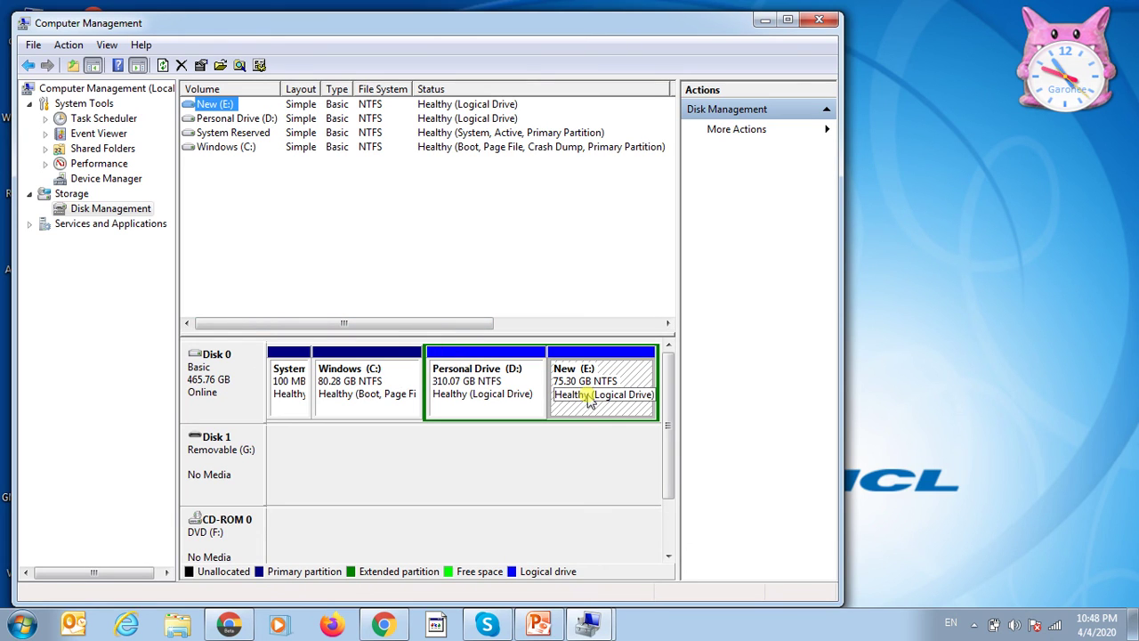
right_click(579, 348)
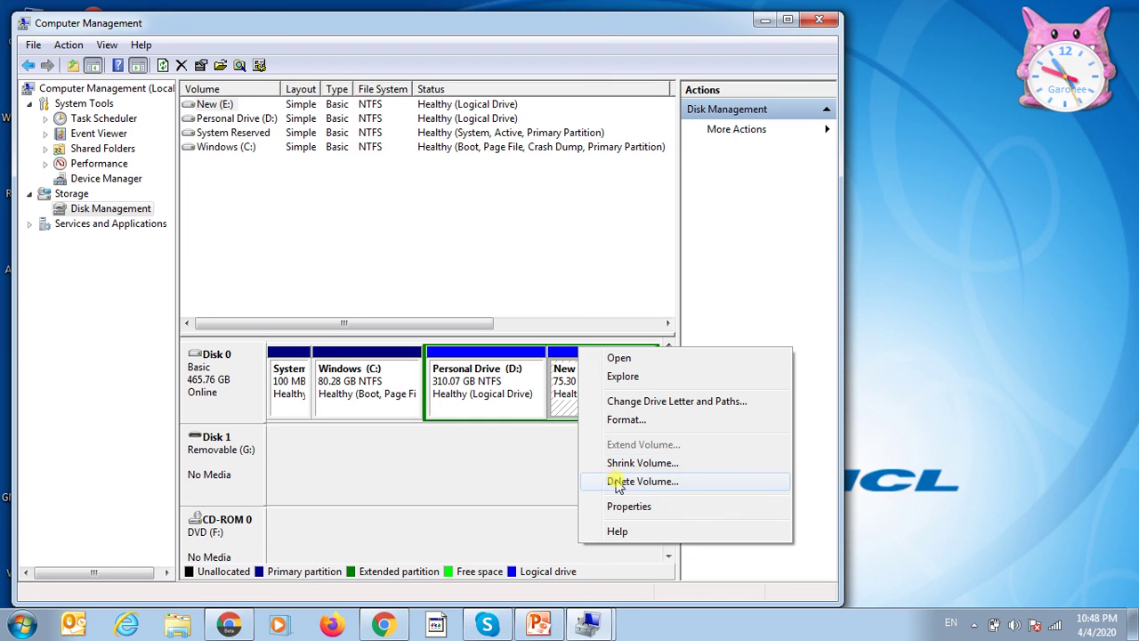
click(628, 507)
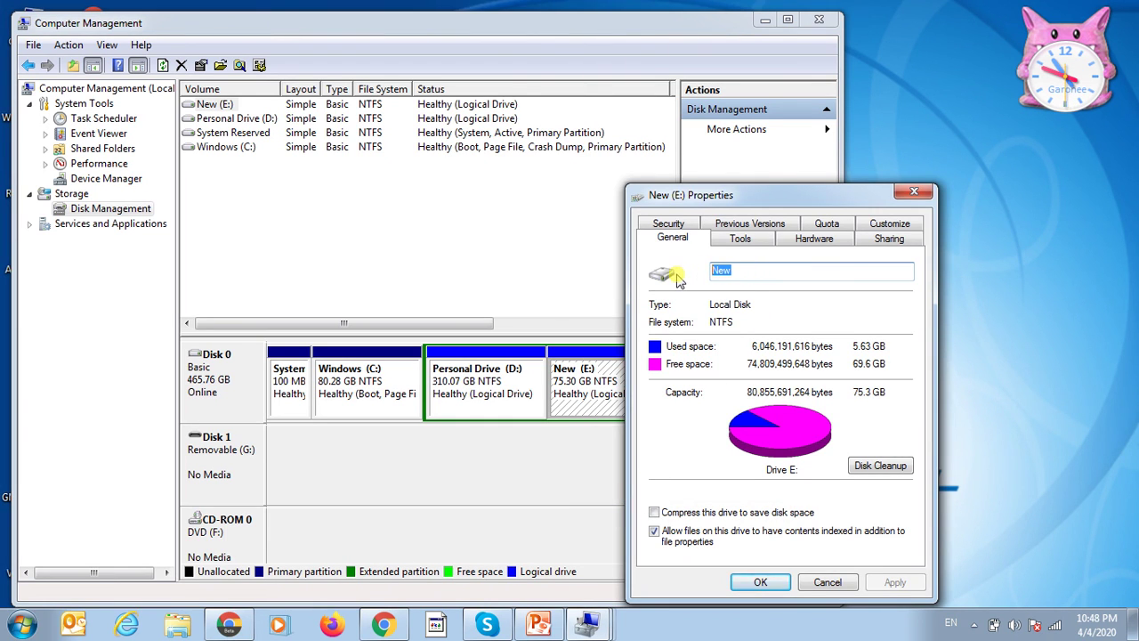
key(Delete)
key(Return)
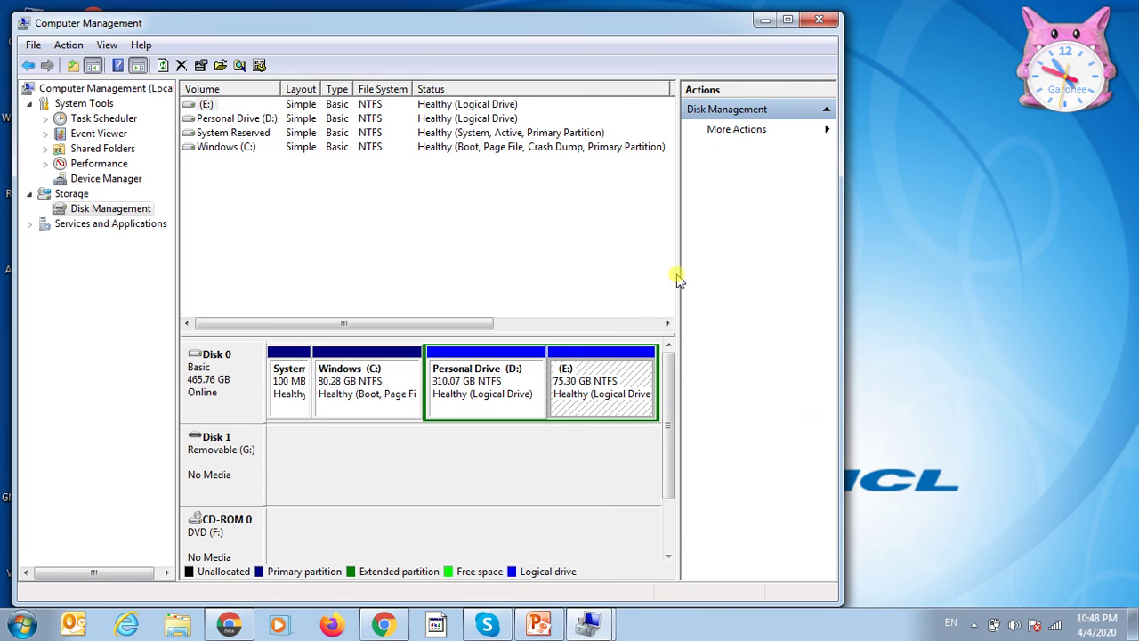
Minimize Computer Management, view the contents of the E: drive from the desktop's Computer item, and close the window.
click(767, 18)
double_click(21, 34)
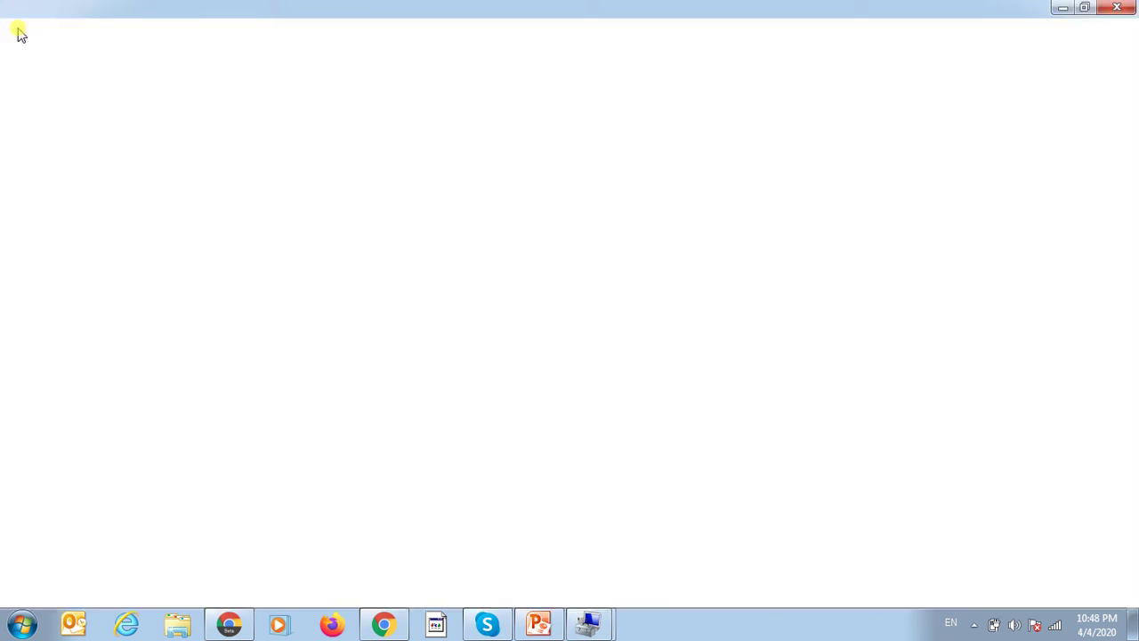
double_click(669, 138)
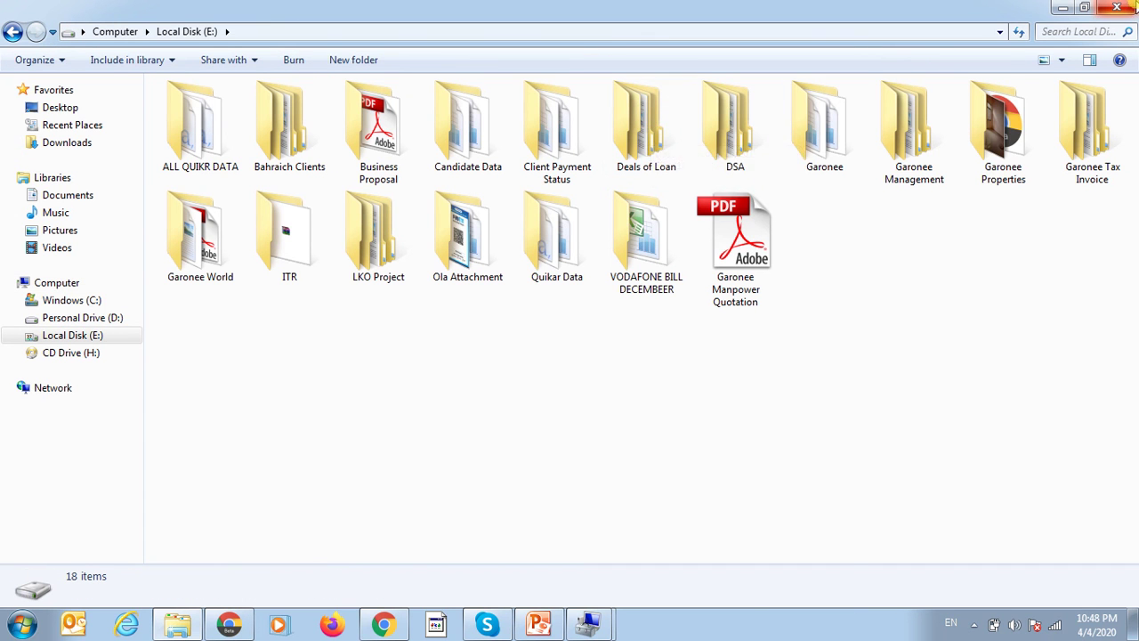
click(1118, 8)
Reopen the Computer window, check the E: drive's name among the hard disk drives, and minimize the window.
double_click(22, 22)
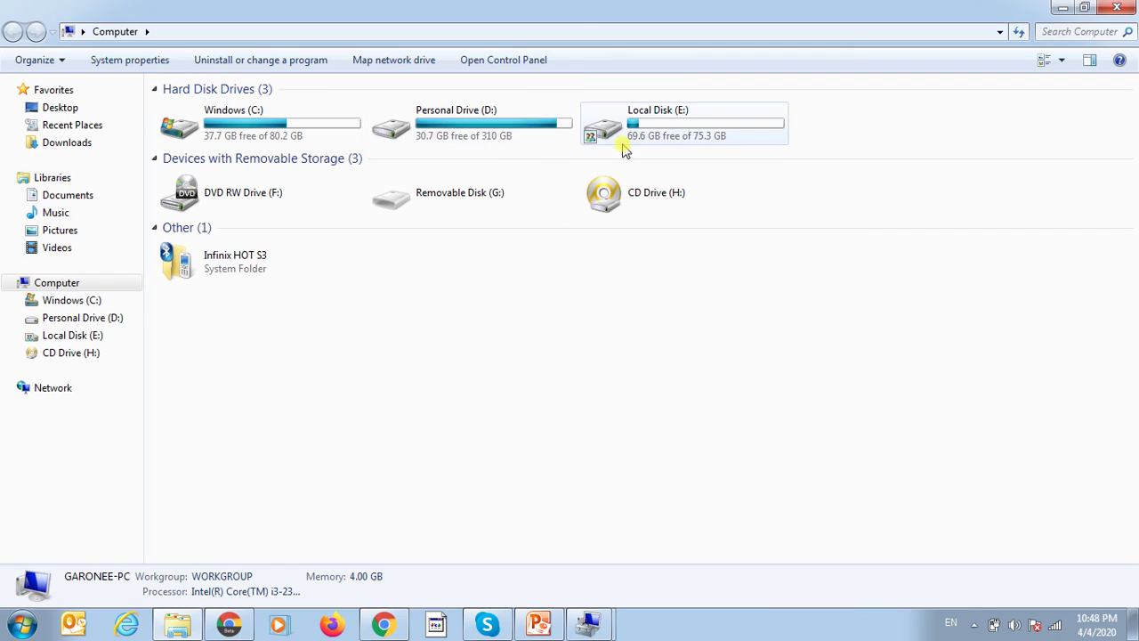
click(645, 128)
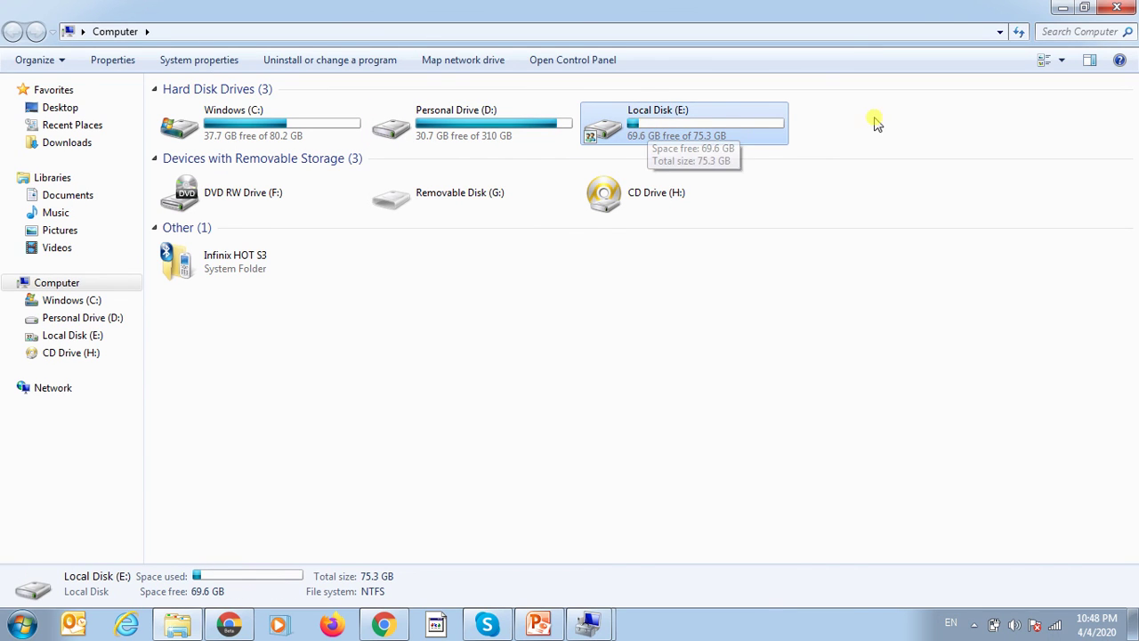
click(1060, 9)
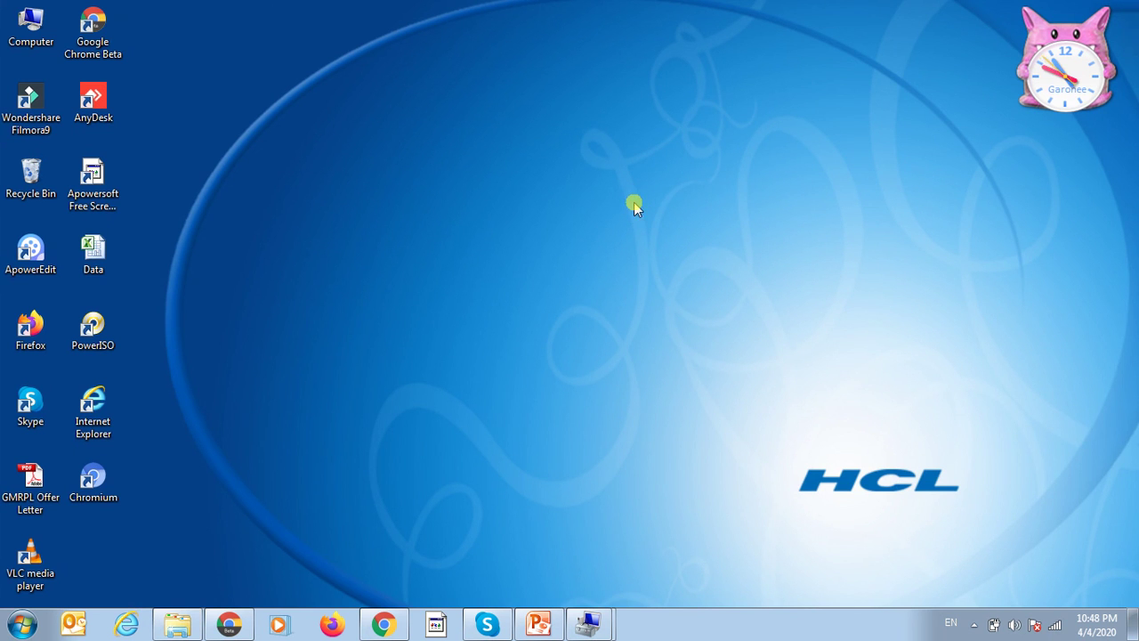